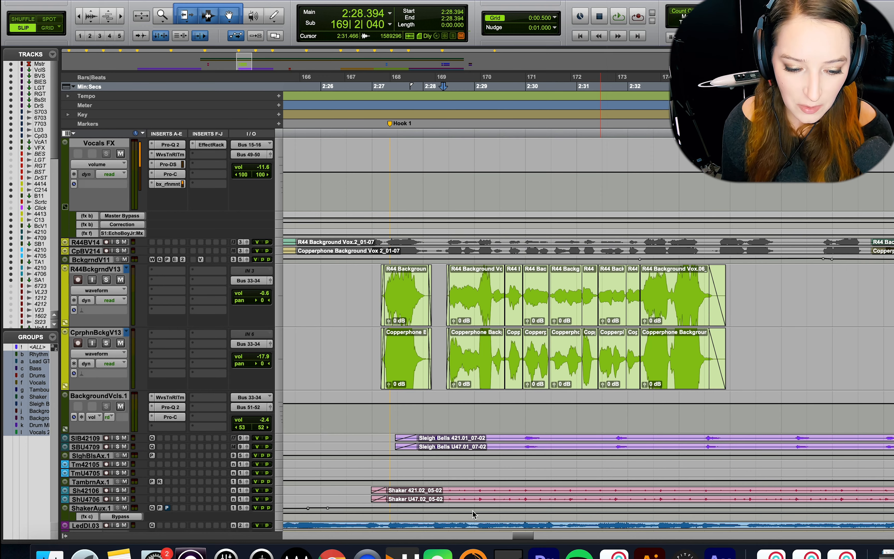
Step: Move the R44BckgrndV13, CprphnBckgV13 and BackgroundVcls.1 tracks directly below the lead vocal tracks
left_click(97, 269)
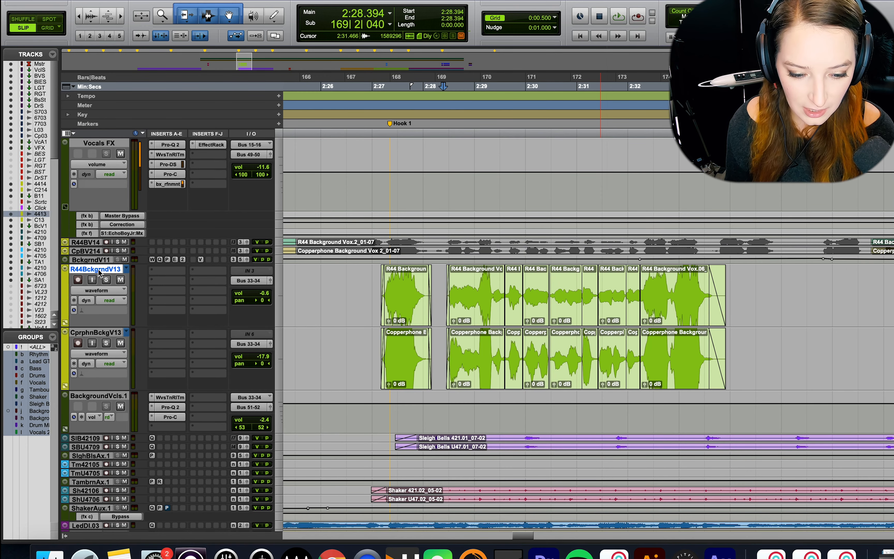
left_click(106, 332, "shift")
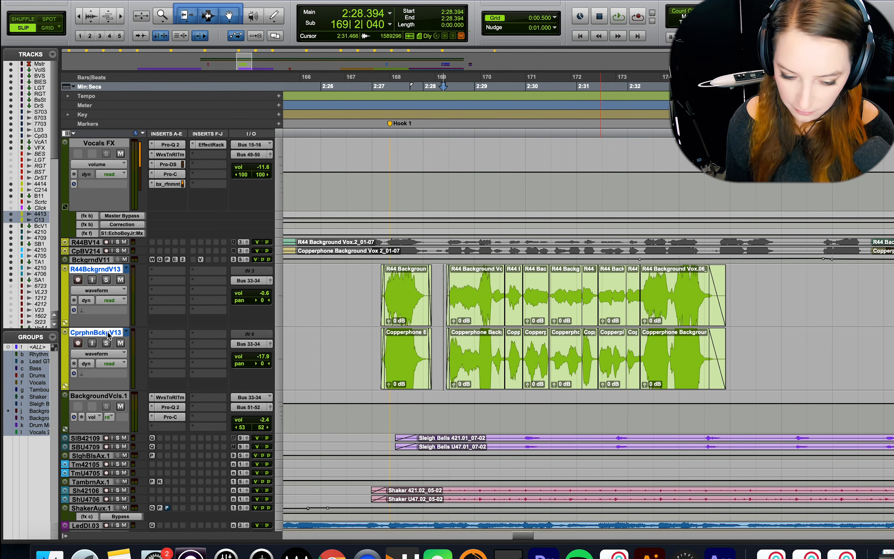
left_click(105, 395, "shift")
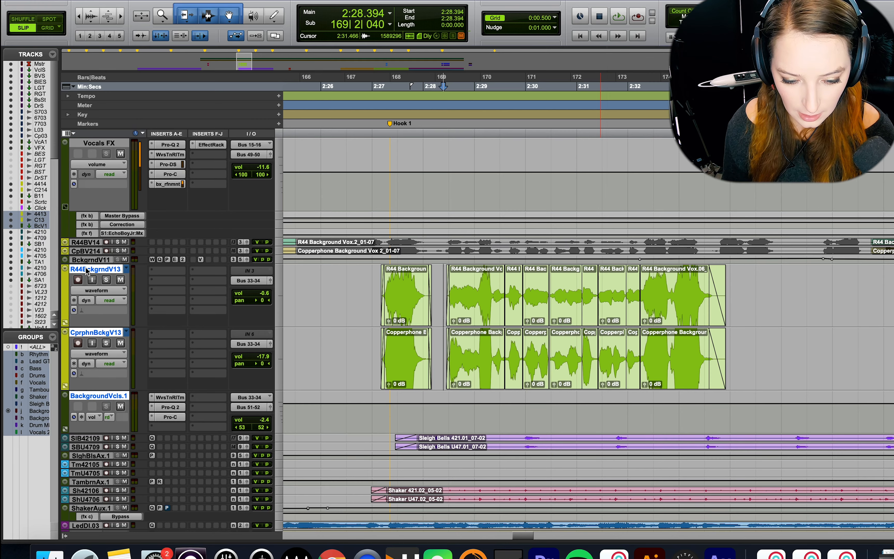
left_click_drag(87, 271, 142, 205)
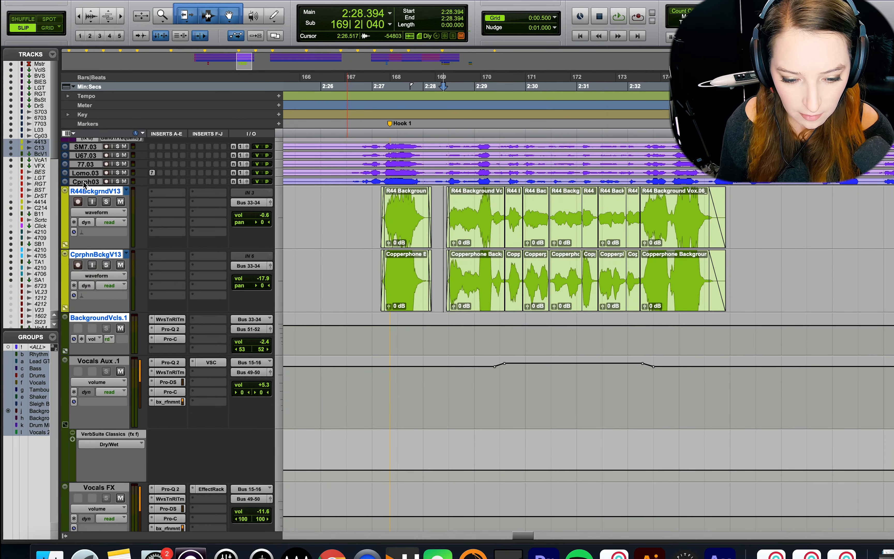
Step: Enlarge the lead vocal tracks so the Coperphone.03 waveform can be compared with the background vocals beneath it
left_click_drag(84, 185, 85, 266)
scroll(386, 281, "up", 5)
scroll(386, 282, "down", 1)
scroll(386, 283, "right", 1)
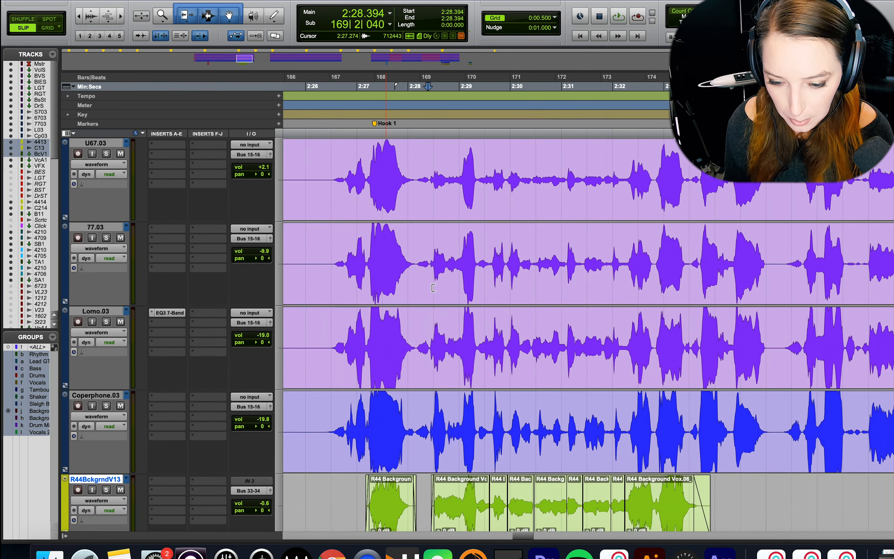
scroll(433, 287, "down", 5)
scroll(459, 246, "up", 1)
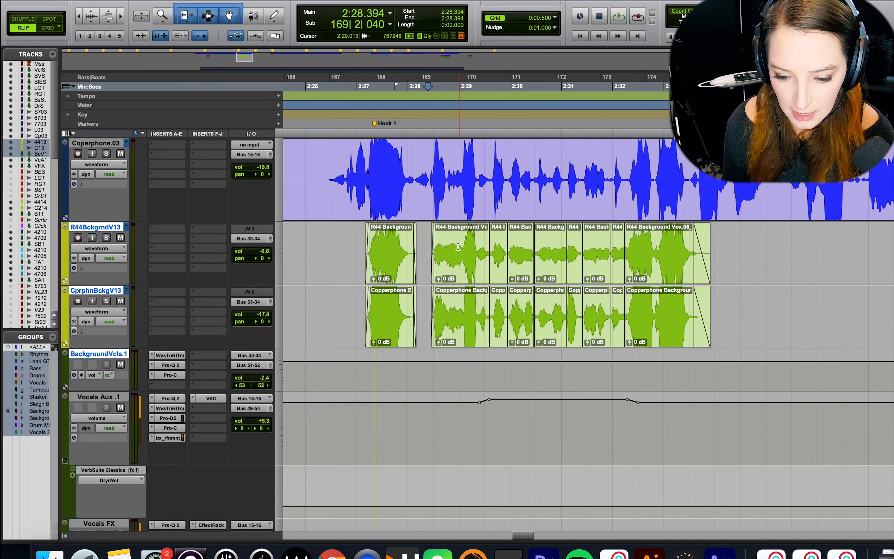
Step: Highlight about 6.9 seconds of the lead on Coperphone.03 from 2:28.330 and compare that phrase with the background vocal clips
left_click(424, 239)
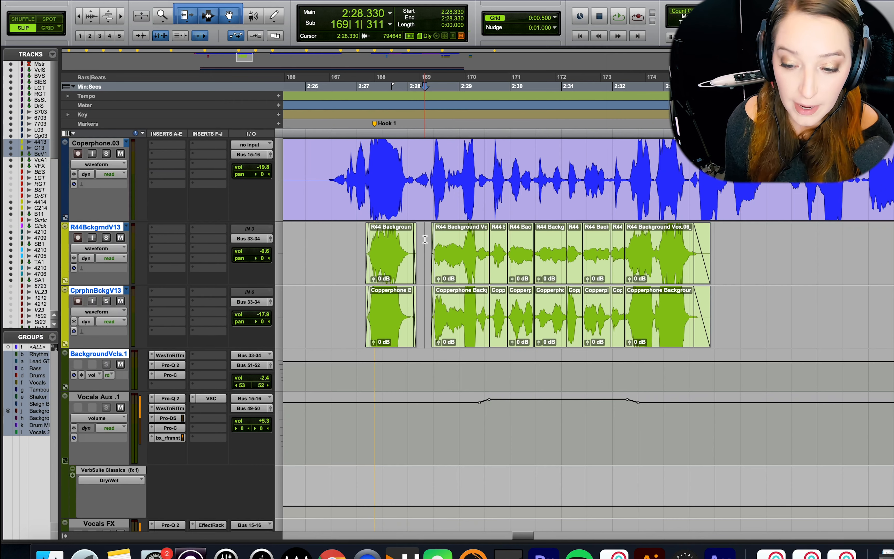
left_click_drag(424, 161, 779, 161)
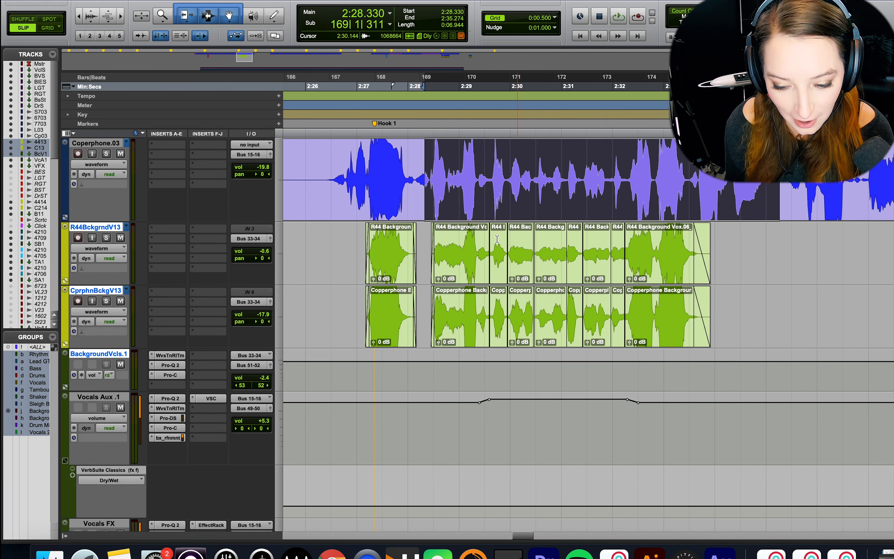
left_click(425, 237)
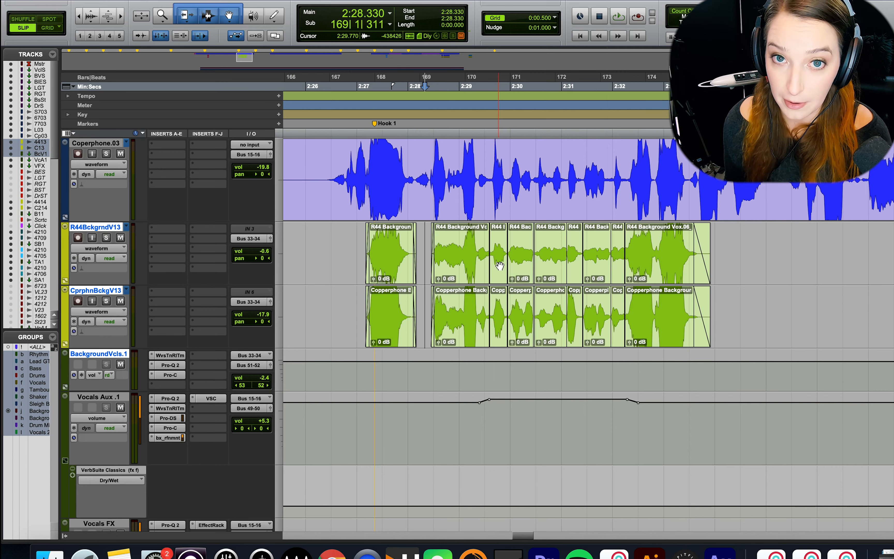
left_click(425, 242)
key("t")
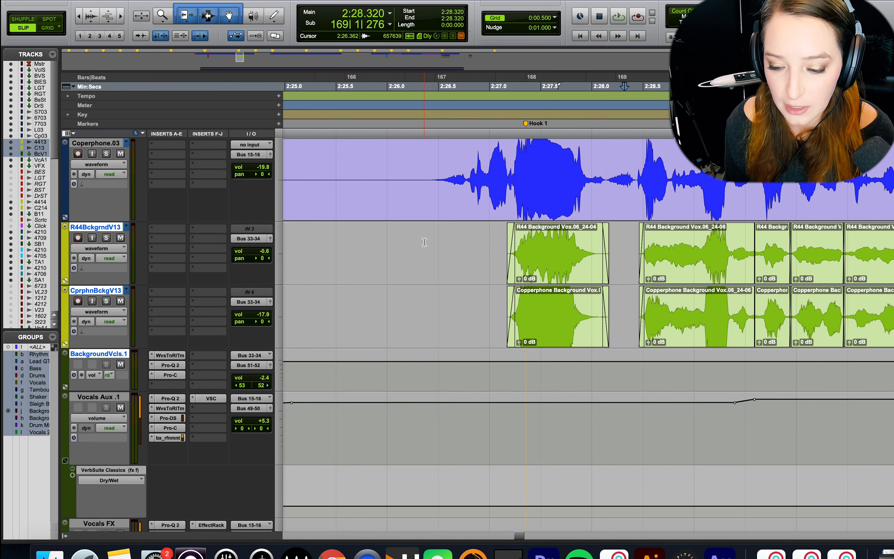
scroll(424, 242, "right", 4)
scroll(425, 242, "right", 3)
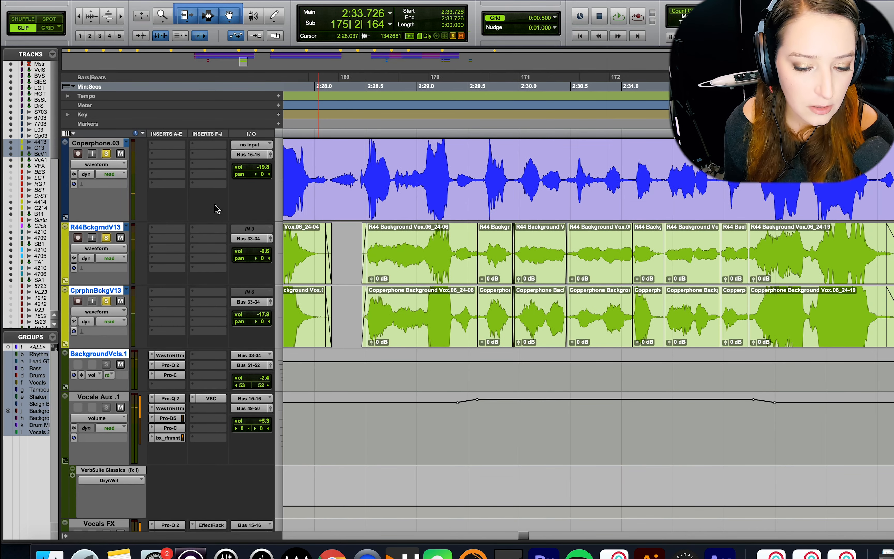
Step: Unsolo Coperphone.03 and play the soloed background vocals from about 2:28.416, in the gap before the second phrase
left_click(107, 153)
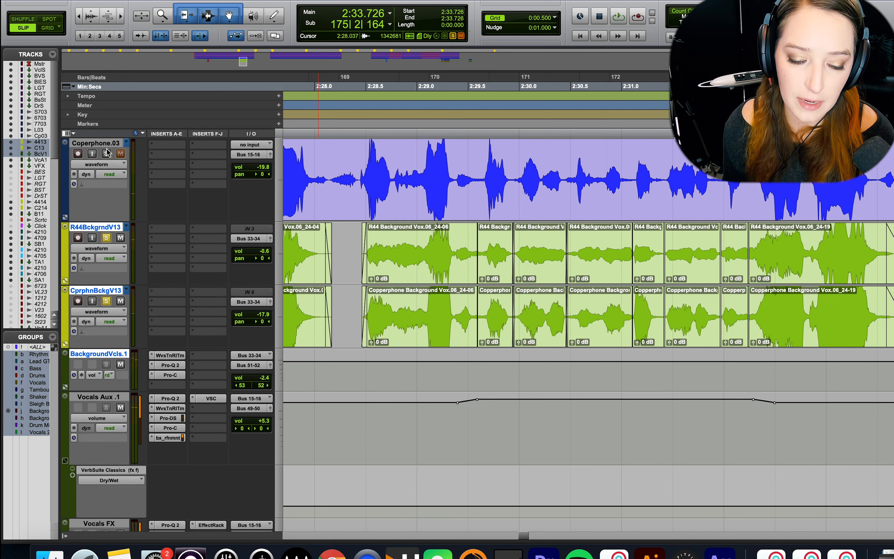
left_click(358, 241)
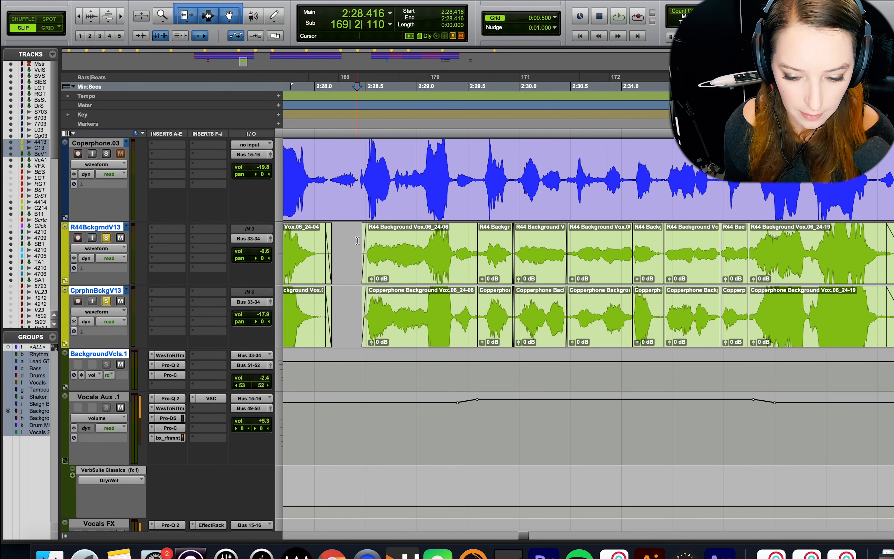
key("space")
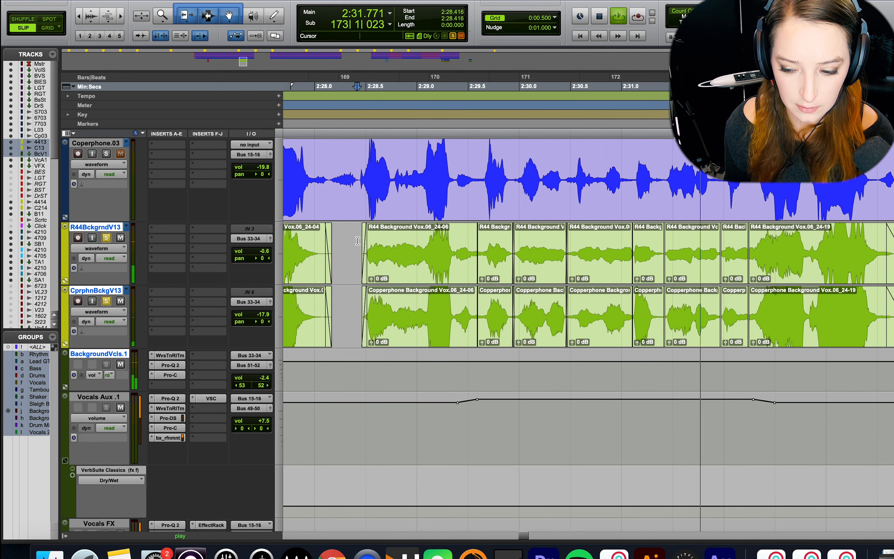
key("space")
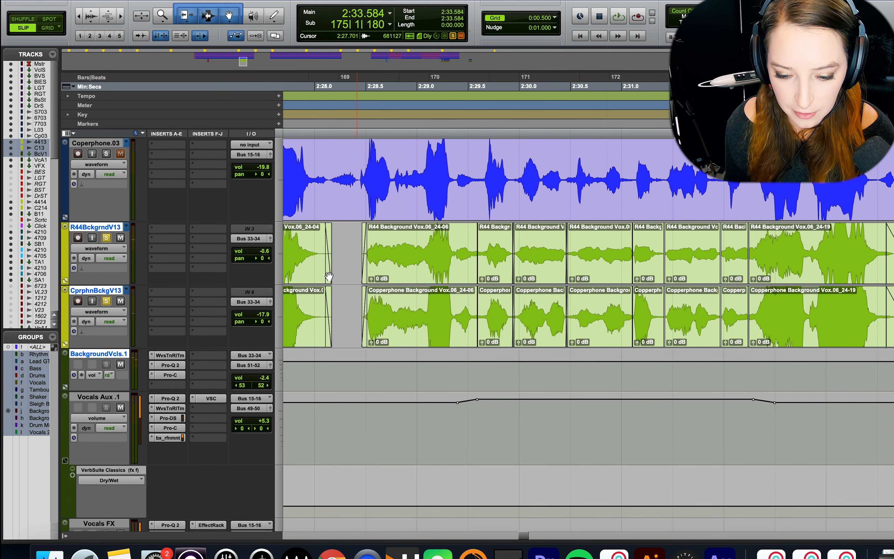
Step: Replay the opening of the second background vocal phrase from the gap before it
left_click(352, 247)
key("space")
key("space")
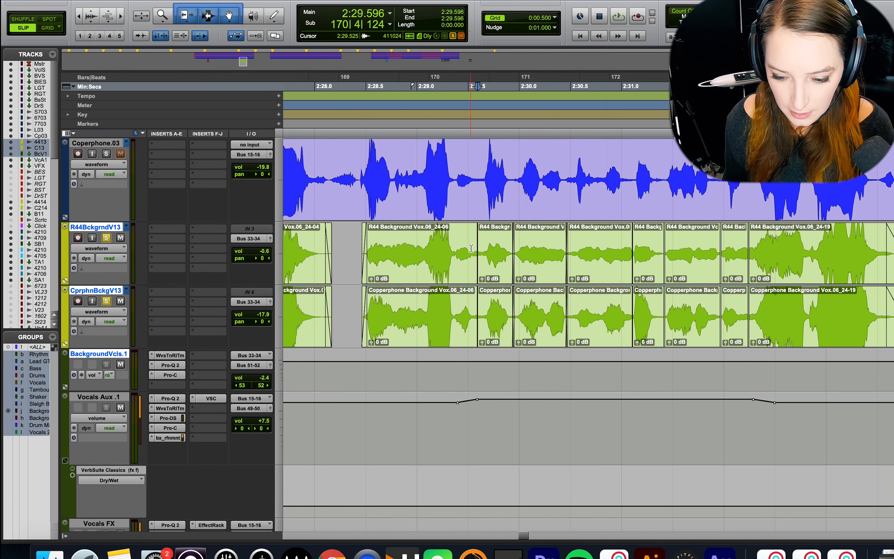
Step: Select the R44 and Copperphone 24-06 background clips and examine their start closely against the lead vocal's onset
left_click(353, 236)
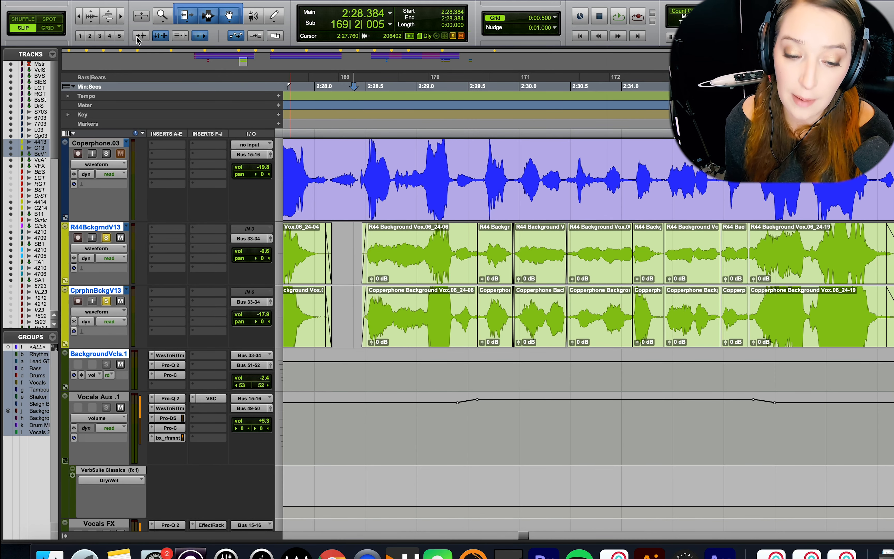
left_click(344, 236)
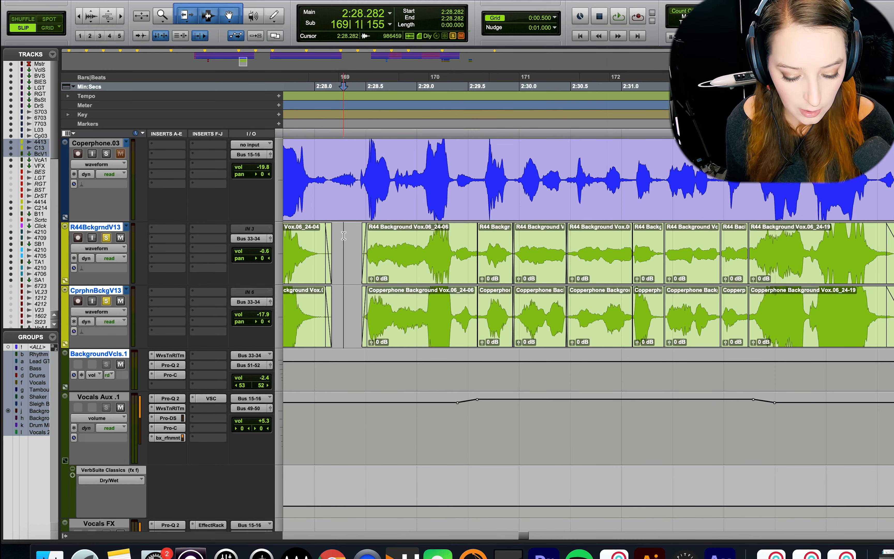
left_click(362, 240)
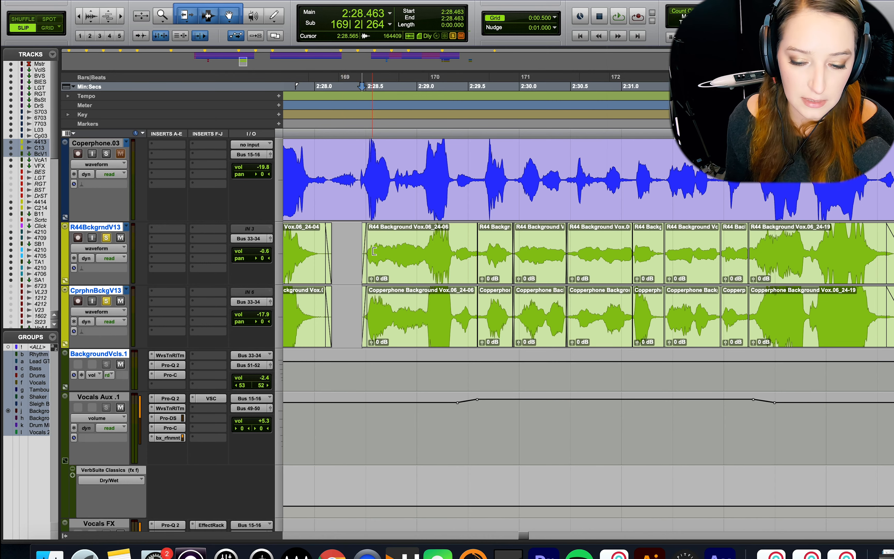
key("t")
key("t")
key("t")
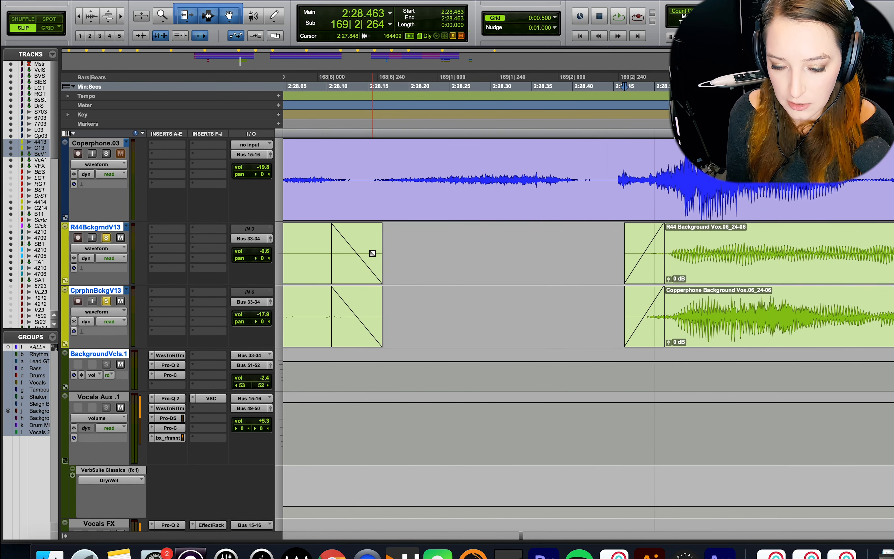
scroll(371, 253, "right", 3)
scroll(395, 257, "right", 1)
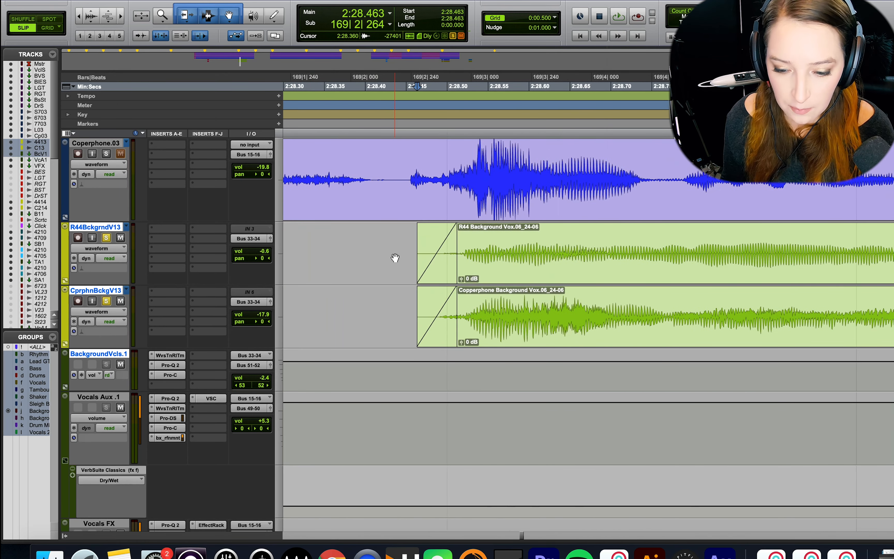
double_click(515, 268)
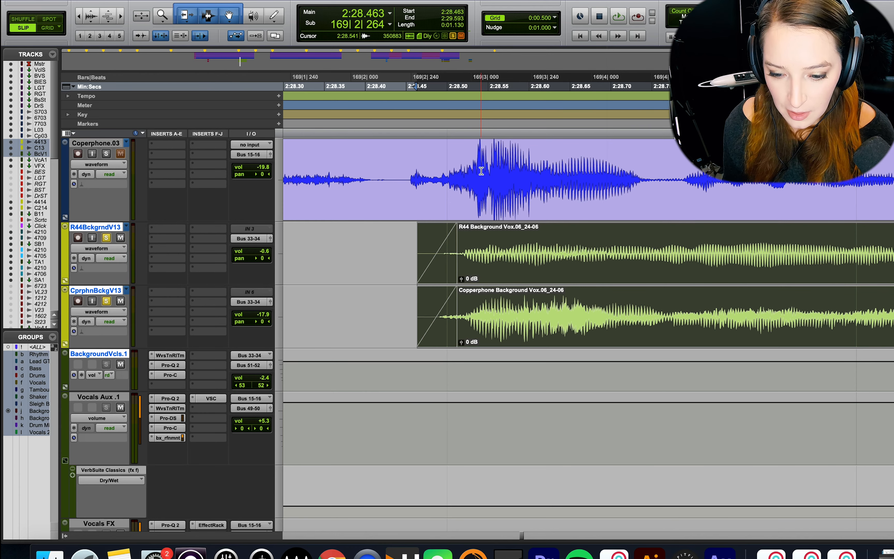
Step: Highlight the tail of the lead's first word on Coperphone.03 from about 2:28.617 to 2:28.737
left_click(478, 162)
left_click_drag(478, 162, 642, 170)
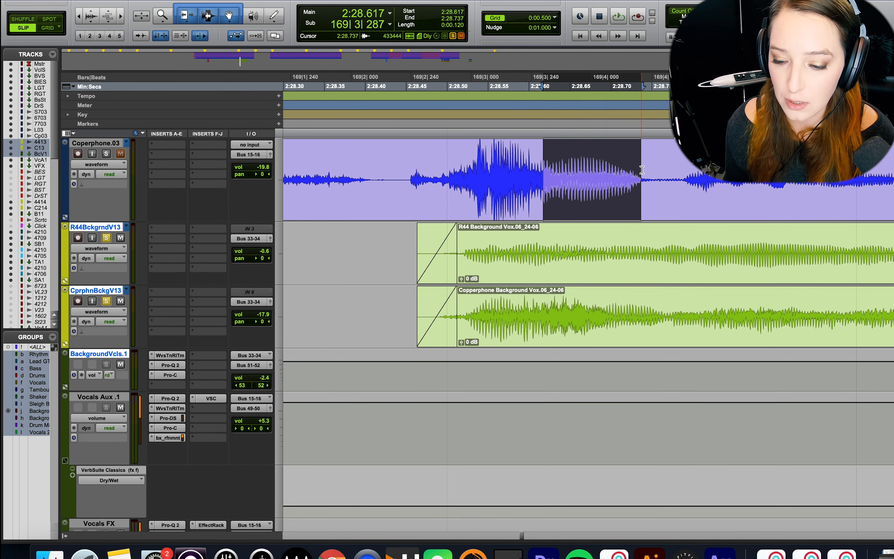
scroll(607, 266, "right", 10)
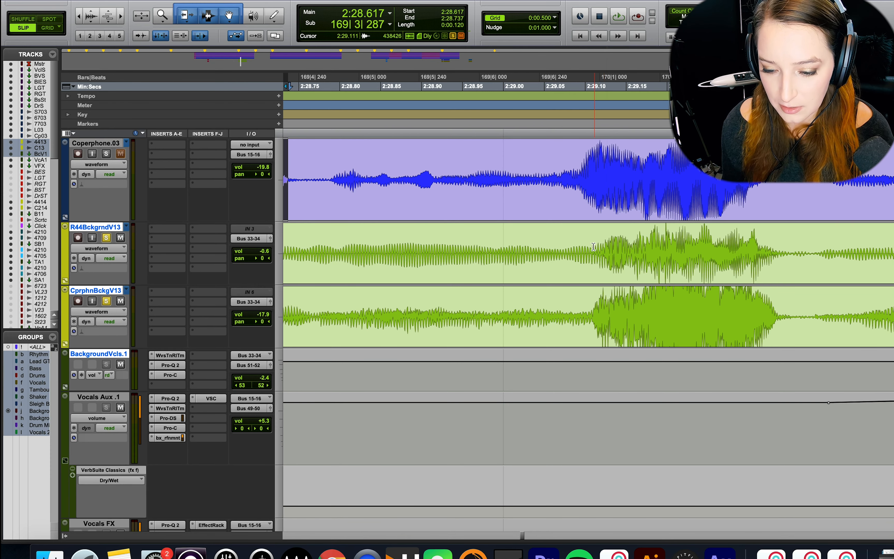
Step: Select the loud syllable from about 2:29.108 to 2:29.334 across Coperphone.03 and both background vocal tracks to compare its timing
left_click_drag(593, 311, 776, 314)
left_click(610, 170, "shift")
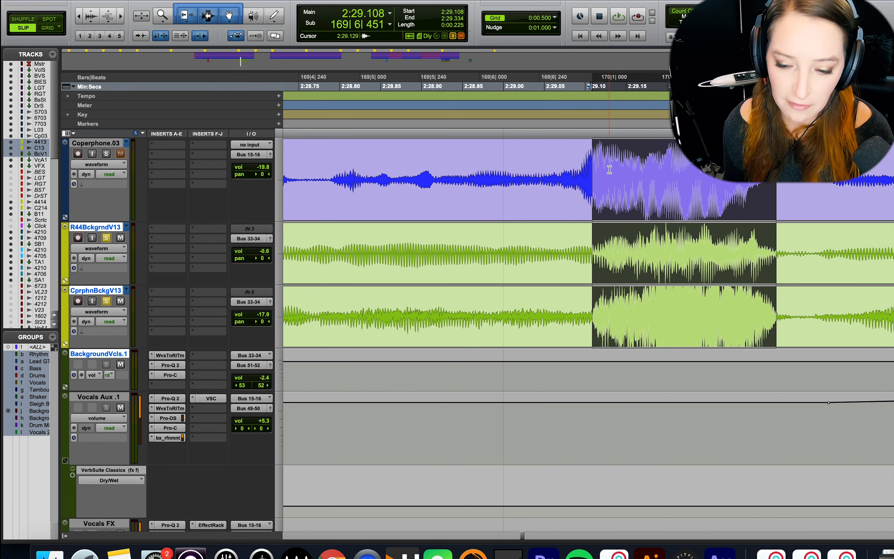
key("r")
key("r")
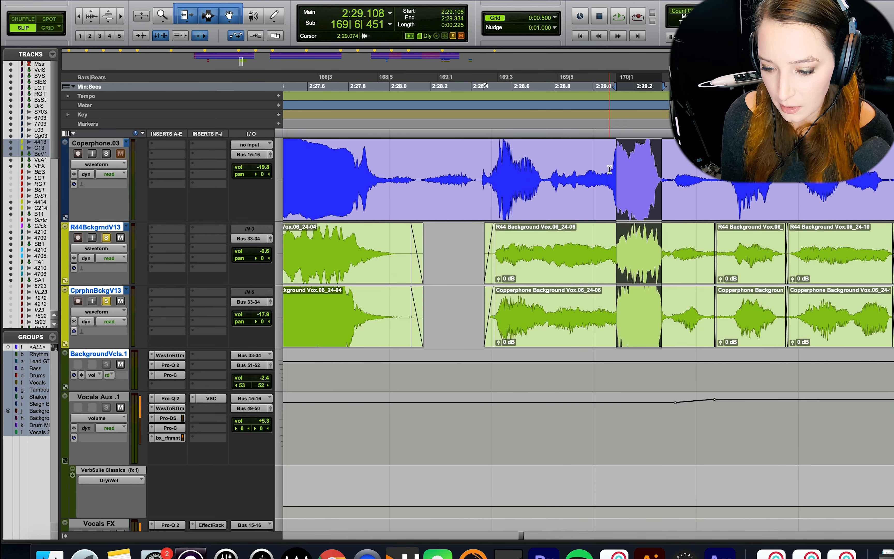
scroll(609, 170, "right", 3)
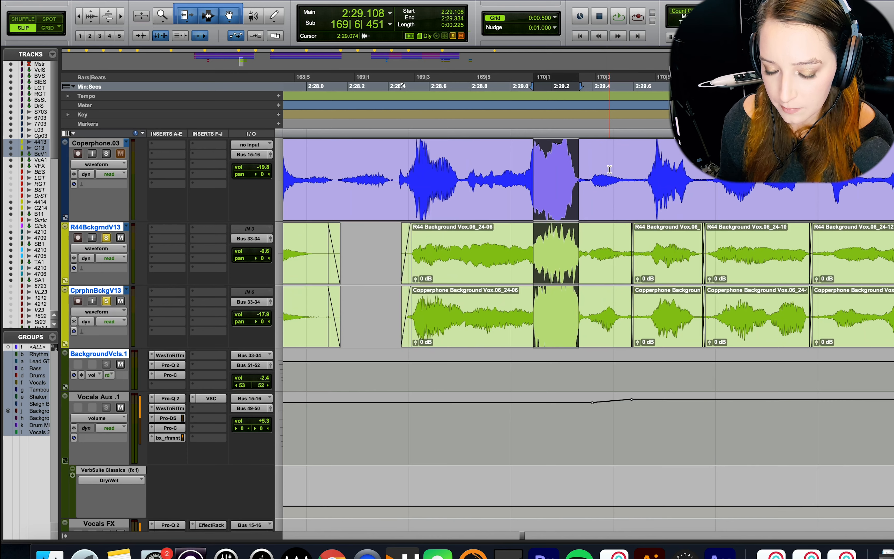
Step: Select the R44 and Copperphone 24-08 clips and examine their onset and ending closely against the lead vocals
left_click(655, 250)
left_click(655, 266)
key("t")
key("t")
key("t")
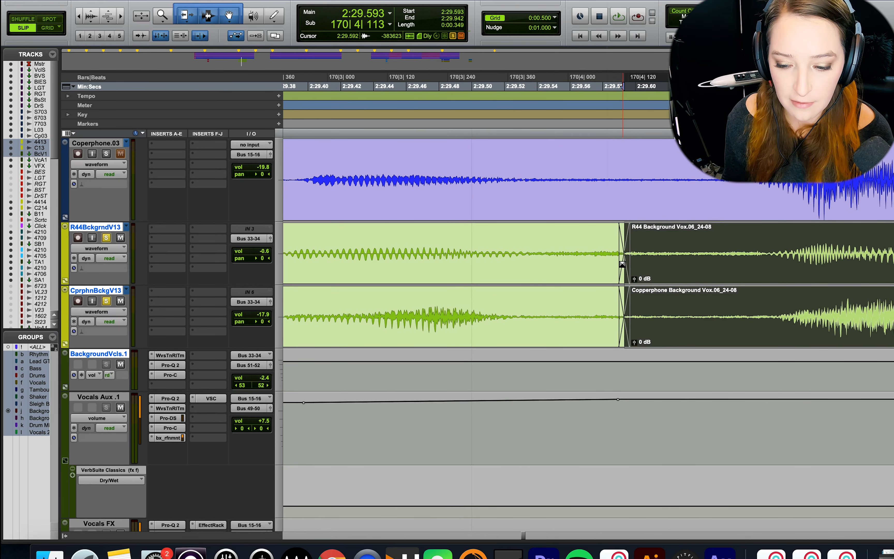
scroll(630, 262, "right", 4)
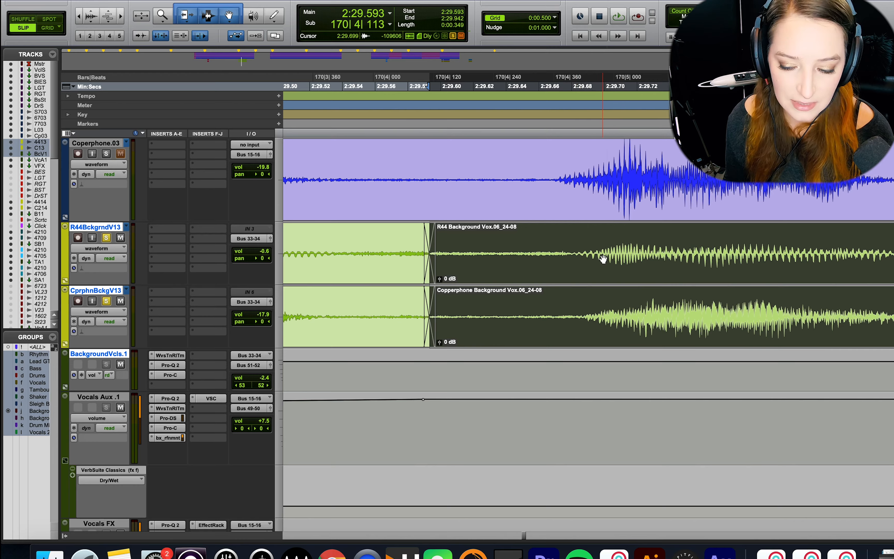
scroll(604, 258, "right", 3)
scroll(603, 258, "right", 8)
scroll(604, 259, "down", 2)
scroll(603, 259, "up", 4)
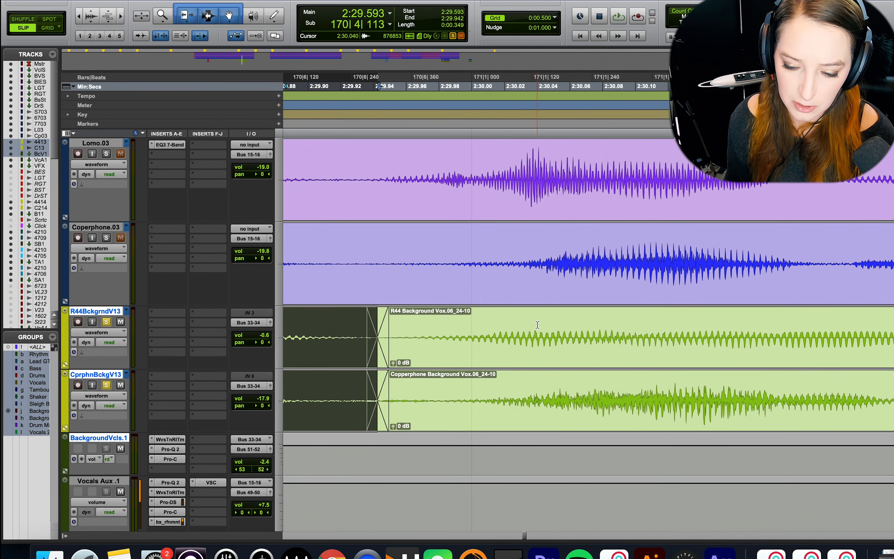
Step: Select the R44 and Copperphone 24-10 clips and compare their whole length with the Lomo.03 and Coperphone.03 leads
left_click(541, 366)
key("r")
key("r")
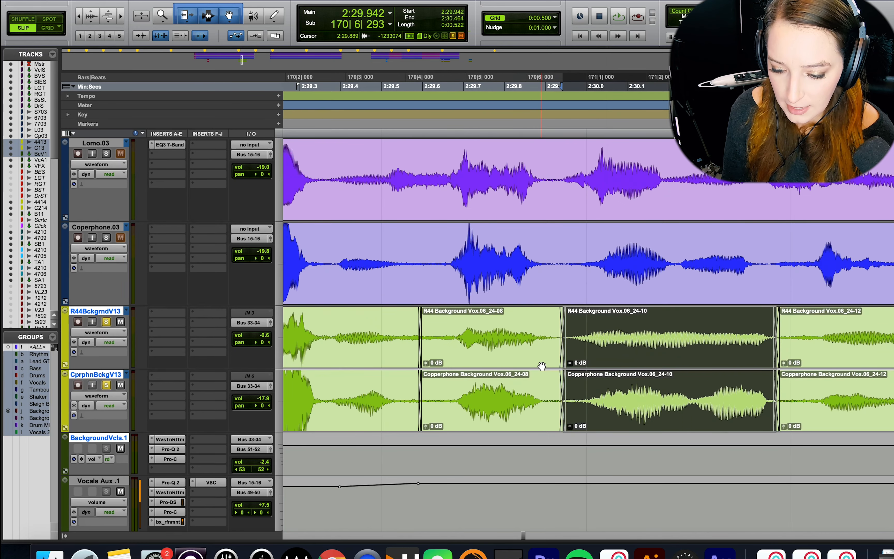
scroll(541, 366, "right", 2)
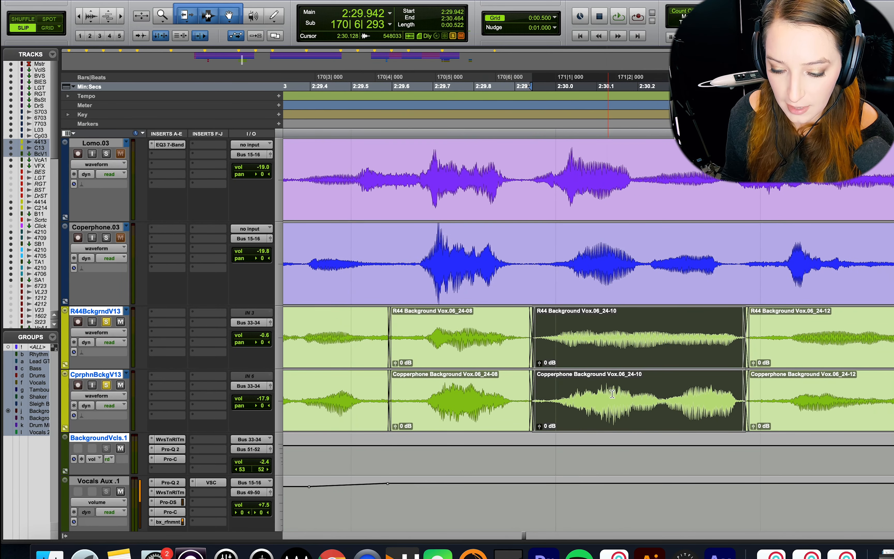
Step: Place the edit cursor at about 2:30.137 in the 24-10 clips and compare the following background clips with the leads
left_click(613, 325)
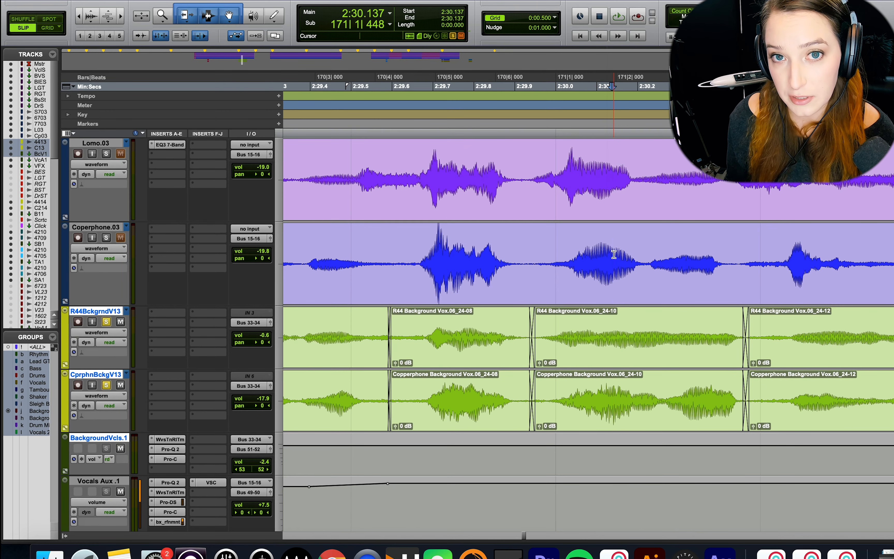
scroll(613, 254, "right", 2)
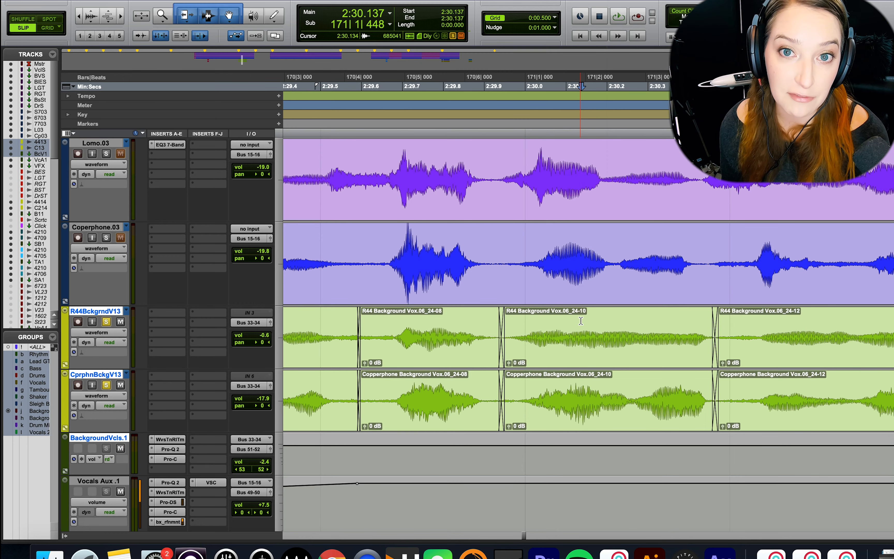
scroll(581, 321, "right", 5)
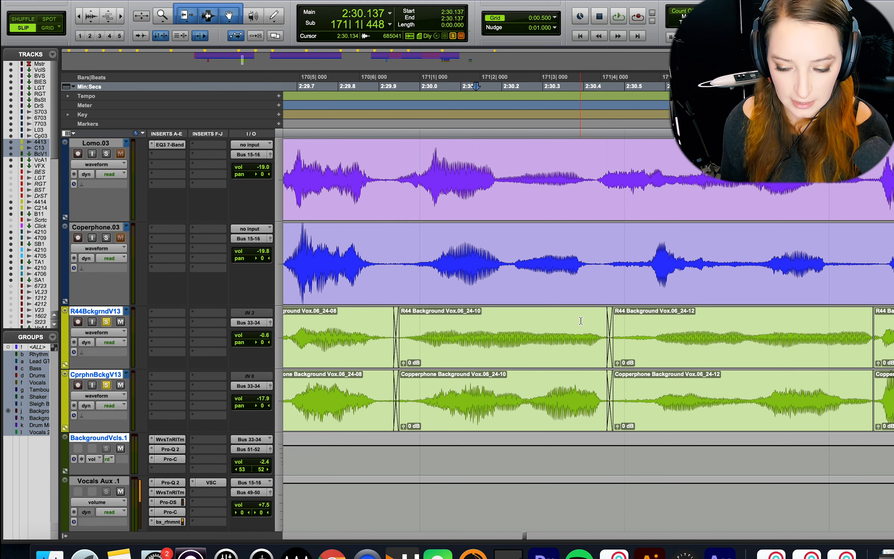
Step: Place the edit cursor at 2:30.564 in the R44 and Copperphone 24-12 clips and compare them with the lead vocals
scroll(581, 321, "right", 5)
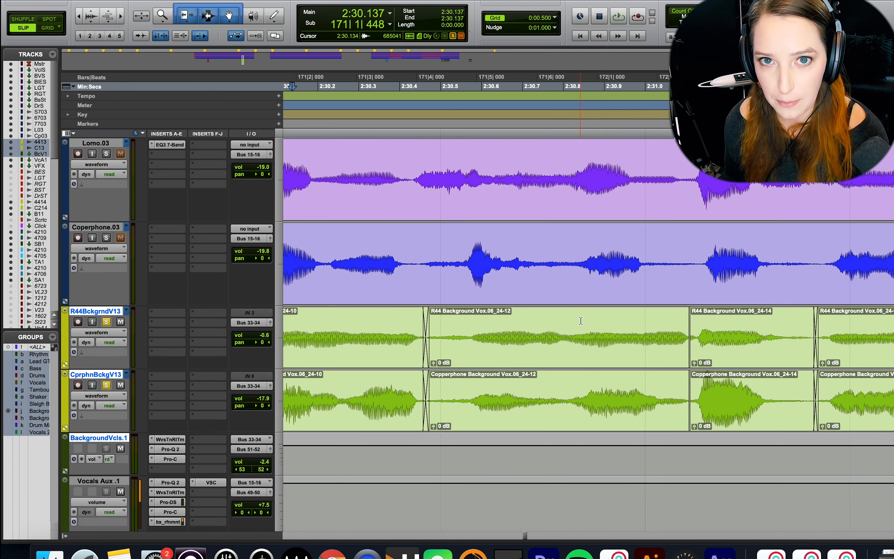
left_click(467, 375)
scroll(495, 374, "up", 1)
scroll(495, 374, "right", 4)
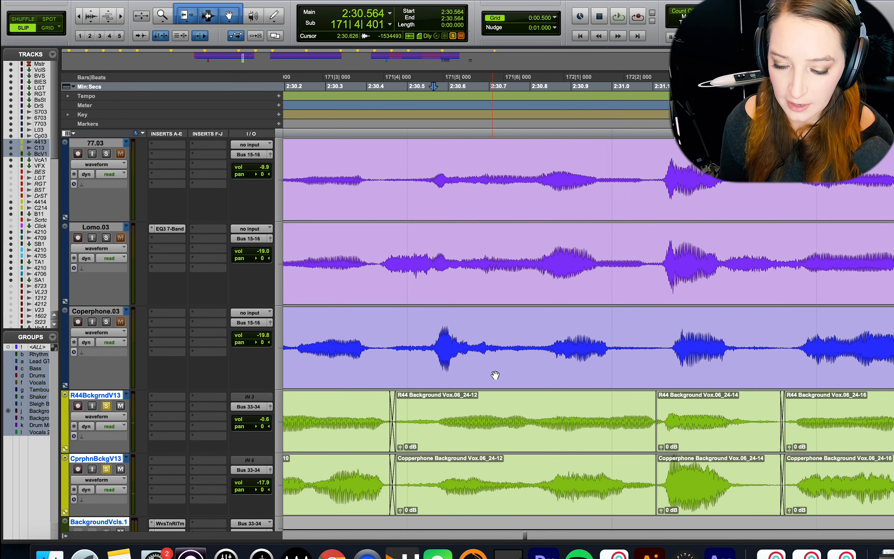
scroll(495, 375, "down", 1)
scroll(495, 375, "right", 3)
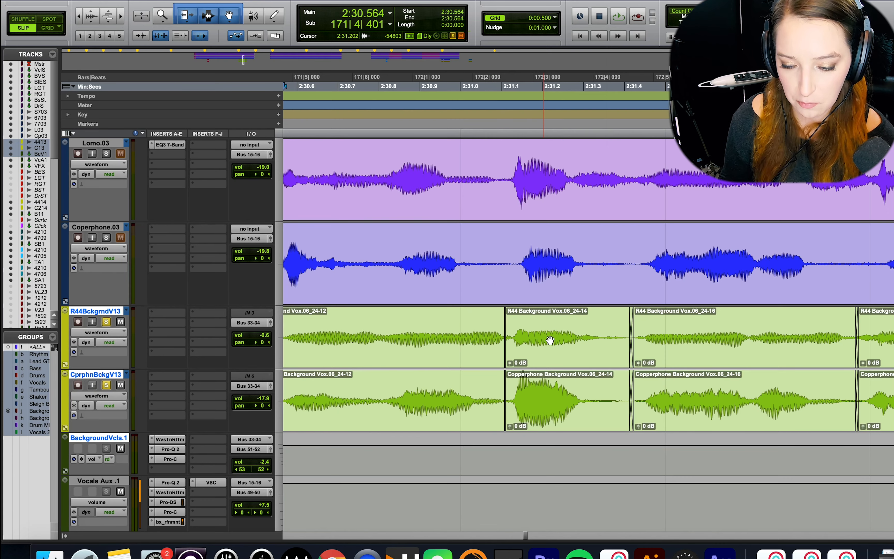
Step: Place the edit cursor at 2:31.216 and again at 2:31.194 in the 24-14 clips to compare their loud syllable with the leads
left_click(549, 329)
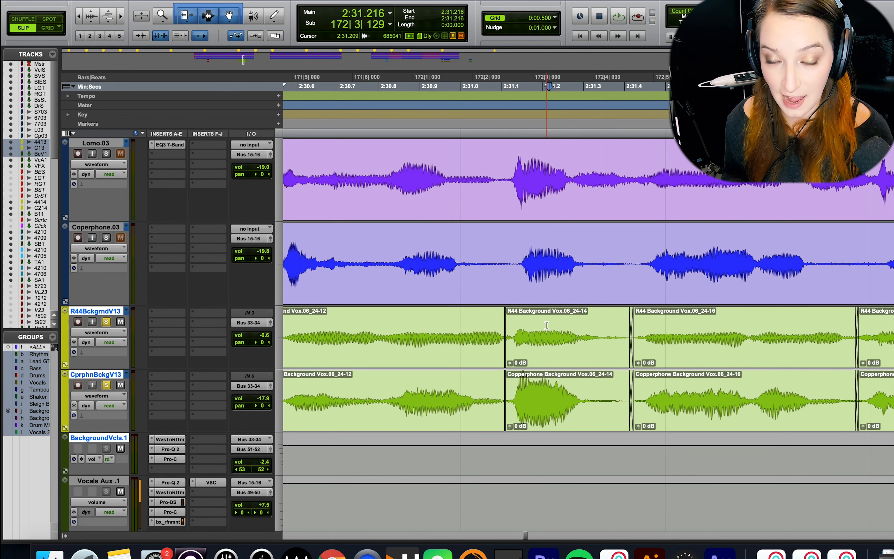
left_click(540, 326)
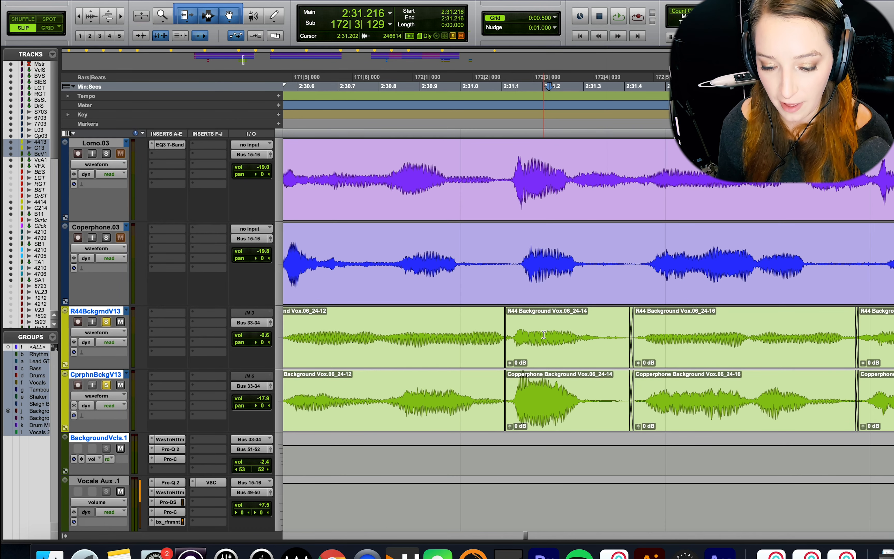
scroll(665, 320, "right", 3)
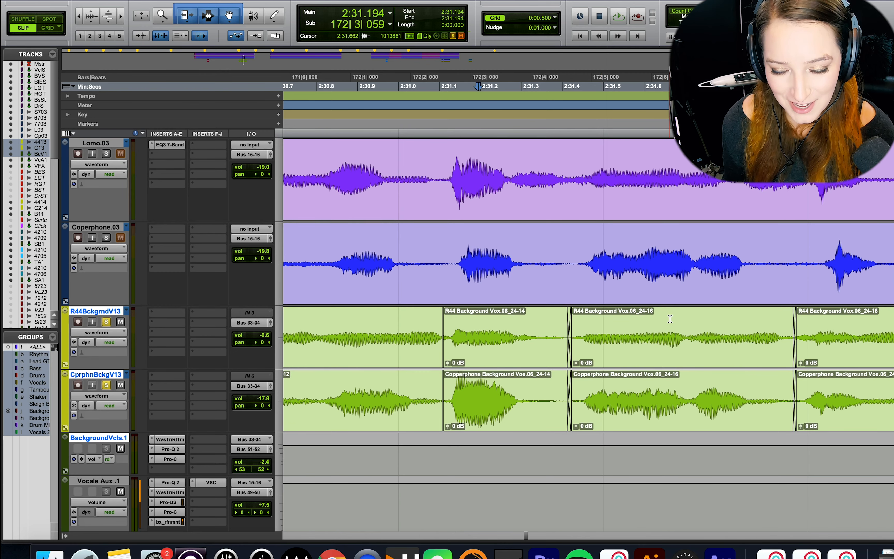
Step: Play the background vocals from 2:31.480 in the 24-16 clips and again from the loud syllable in the 24-14 clips
left_click(624, 332)
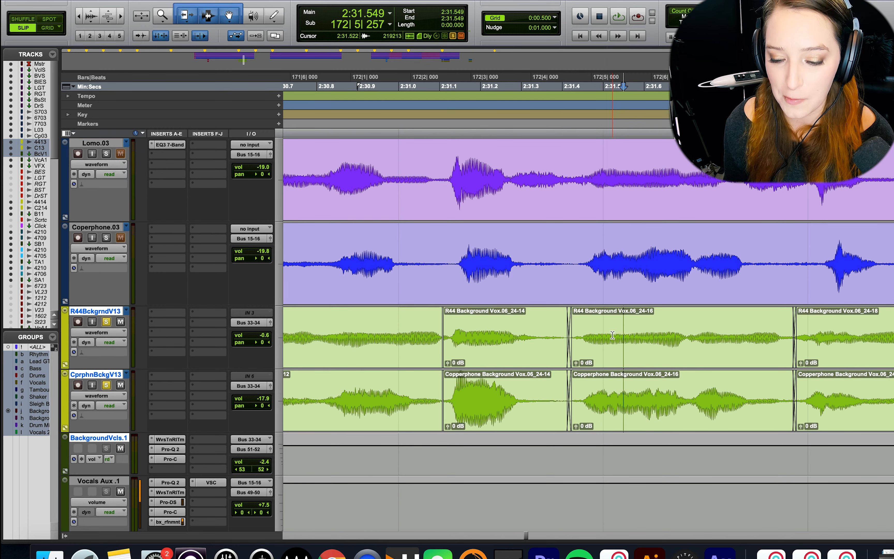
left_click(595, 331)
key("space")
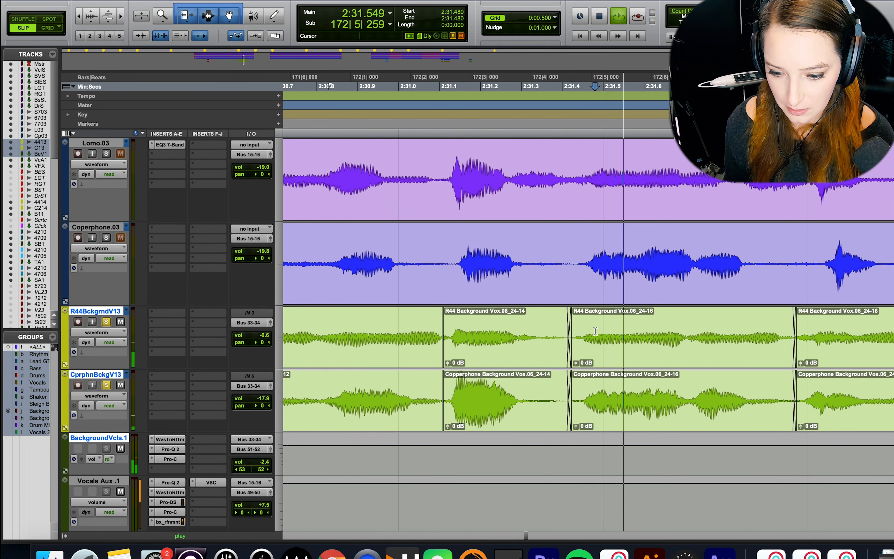
key("space")
key("space")
key("space")
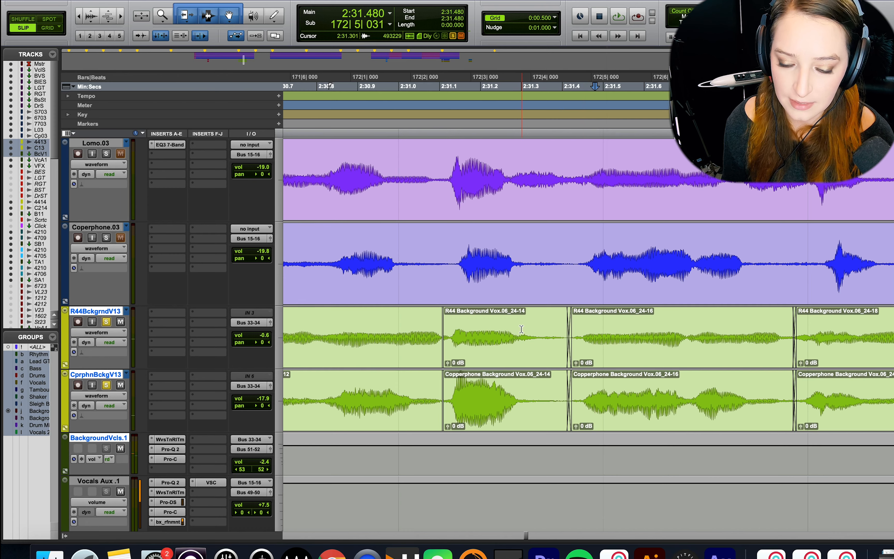
left_click(473, 326)
key("space")
key("space")
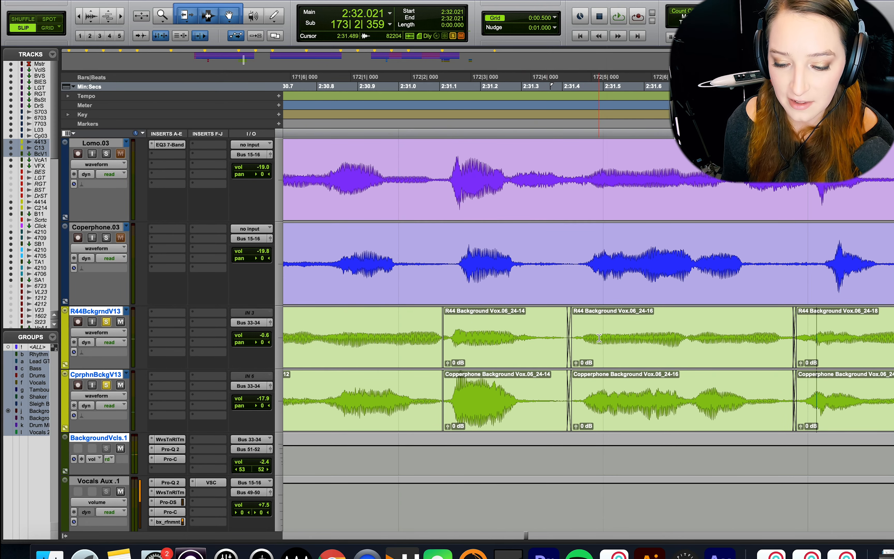
Step: Split the R44 and Copperphone 24-16 clips at 2:31.529 and slide the second pieces slightly earlier, crossfading the joins
left_click_drag(596, 337, 645, 337)
left_click(644, 335)
left_click(617, 330)
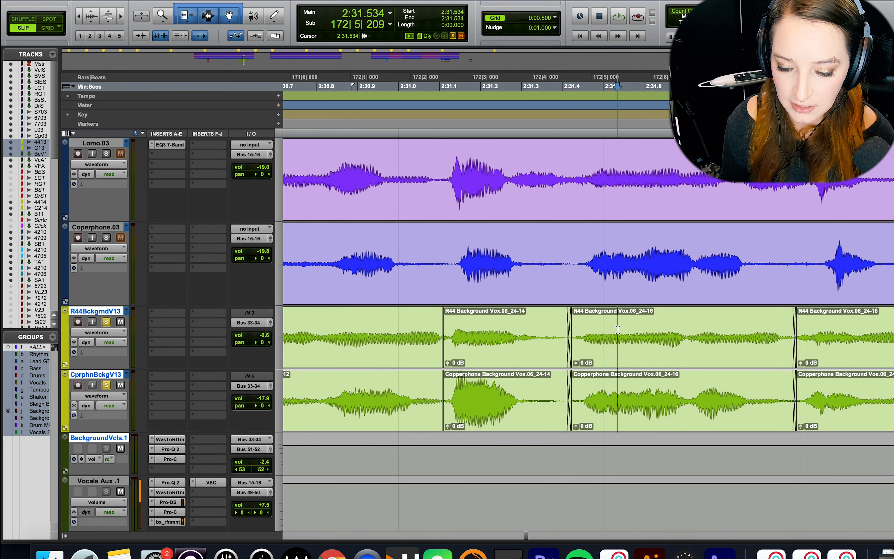
key("t")
key("r")
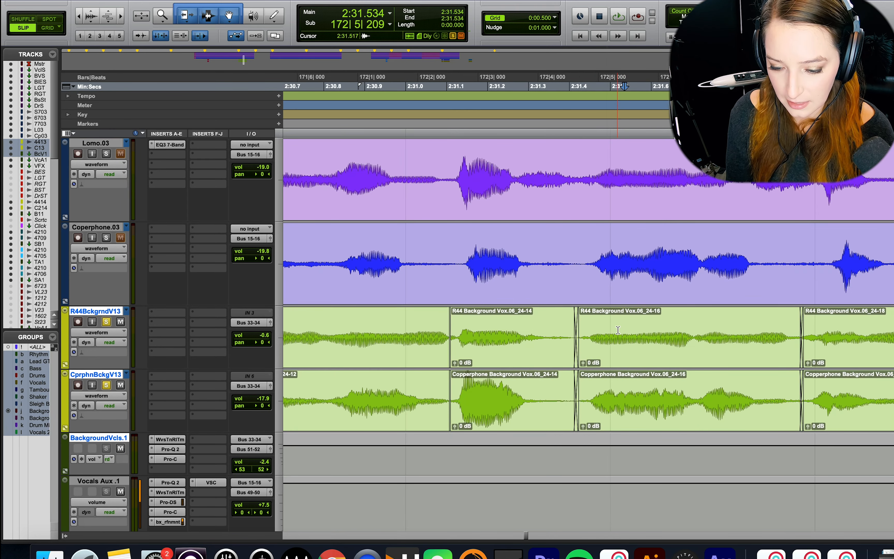
left_click(623, 330)
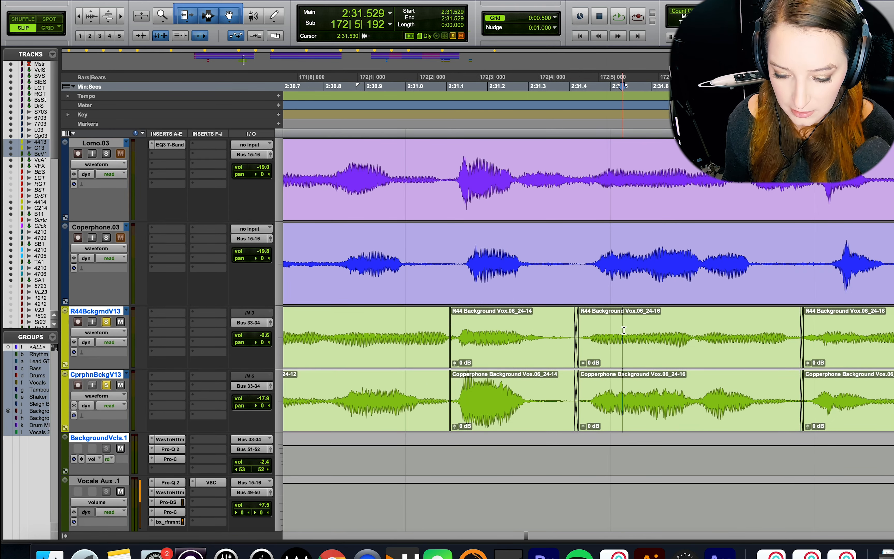
key("b")
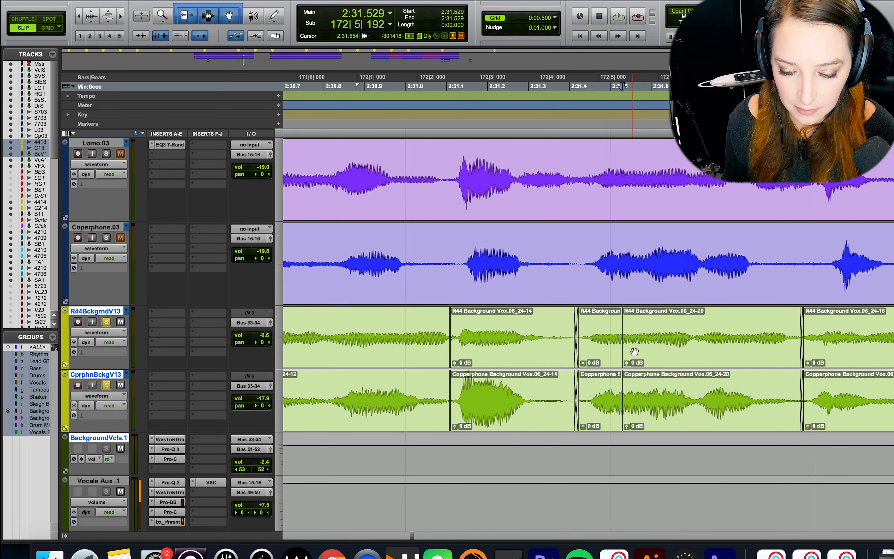
left_click(641, 351)
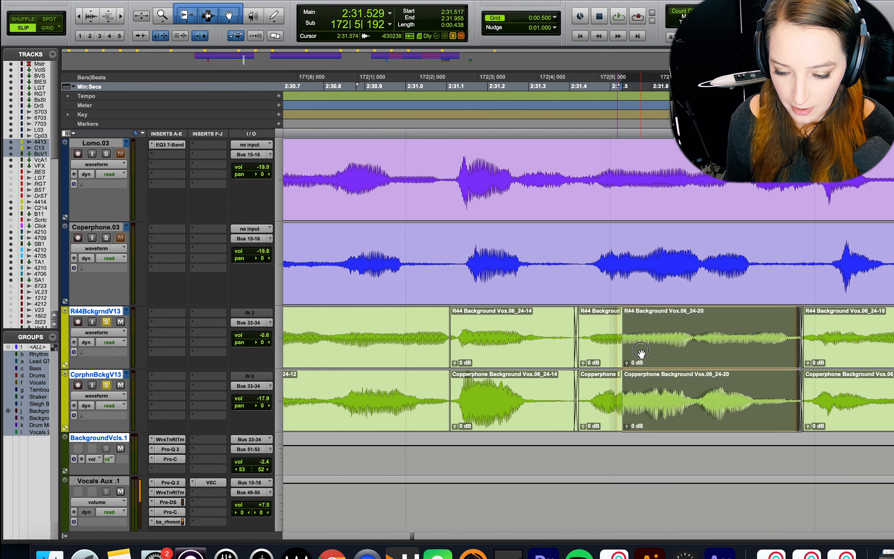
left_click_drag(641, 351, 614, 366)
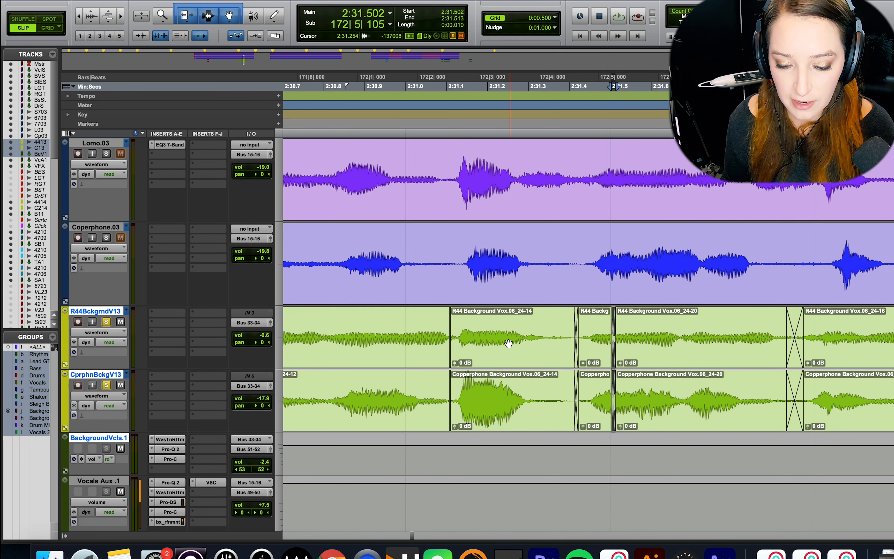
Step: Play the background vocals from about 2:31.181 in the 24-14 clips to audition the shifted syllable
left_click(487, 328)
key("space")
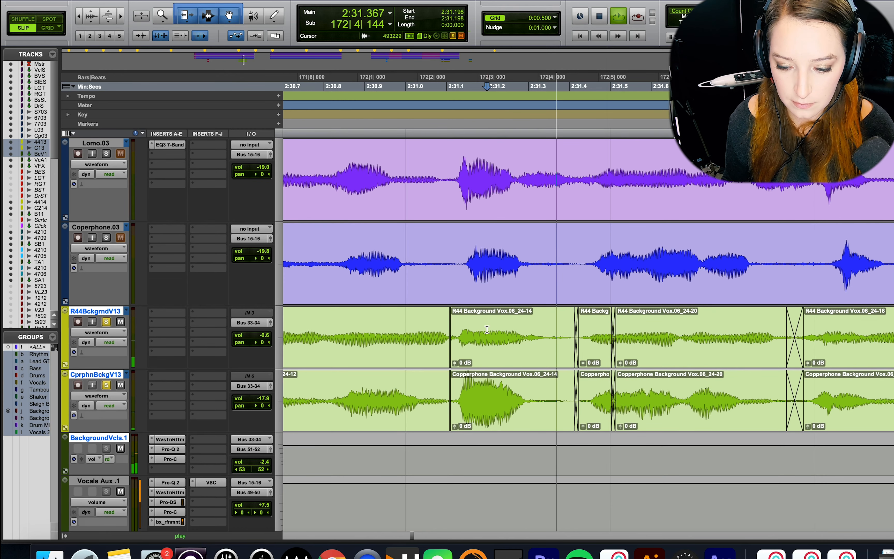
left_click(481, 328)
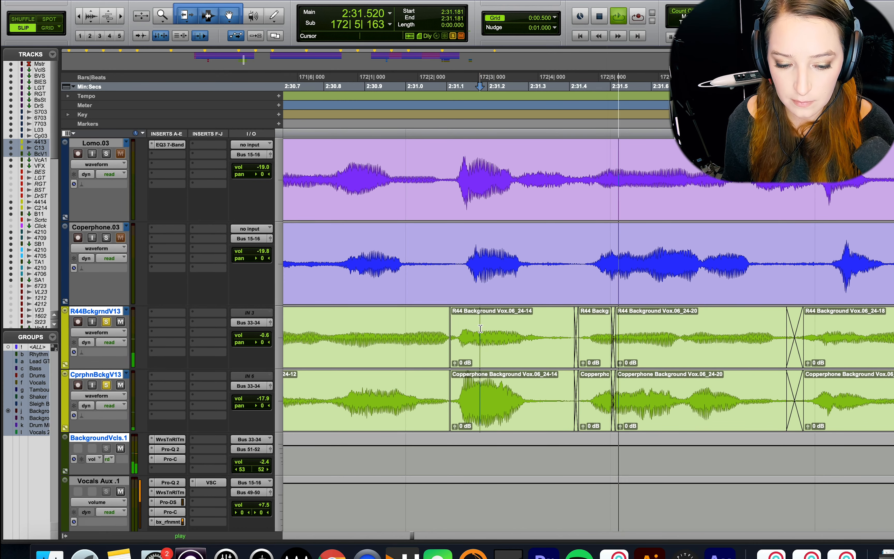
key("space")
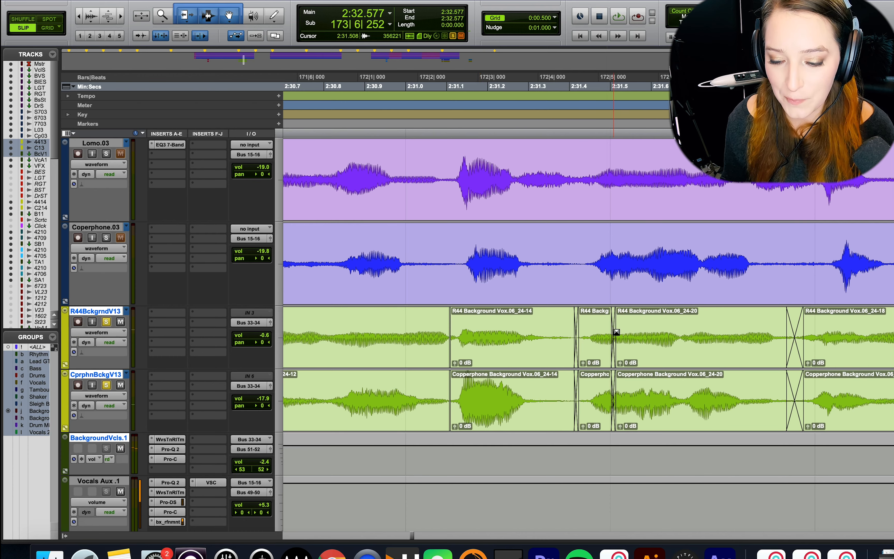
Step: Undo the crossfades, the shift and the split made in the R44 and Copperphone 24-16 clips
key("super+z")
key("super+z")
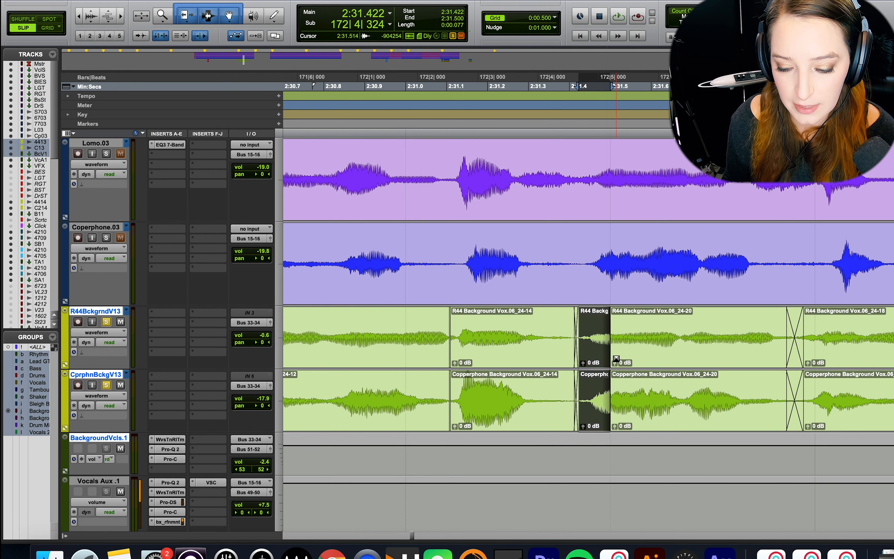
key("super+z")
key("super+z")
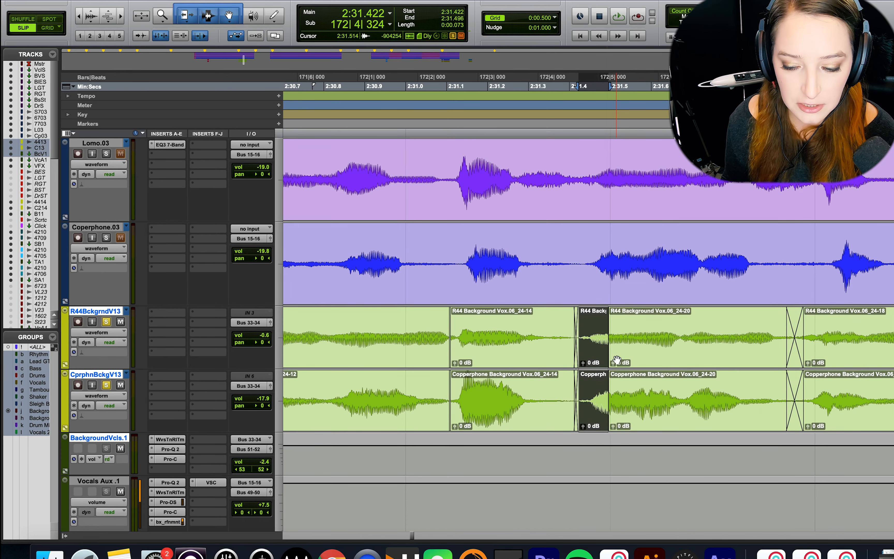
left_click_drag(604, 329, 602, 328)
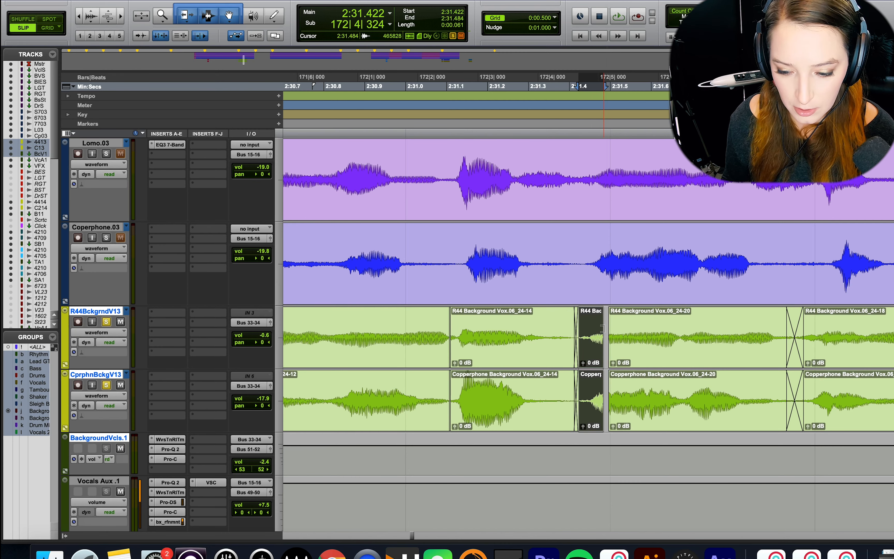
key("super+z")
left_click(608, 338)
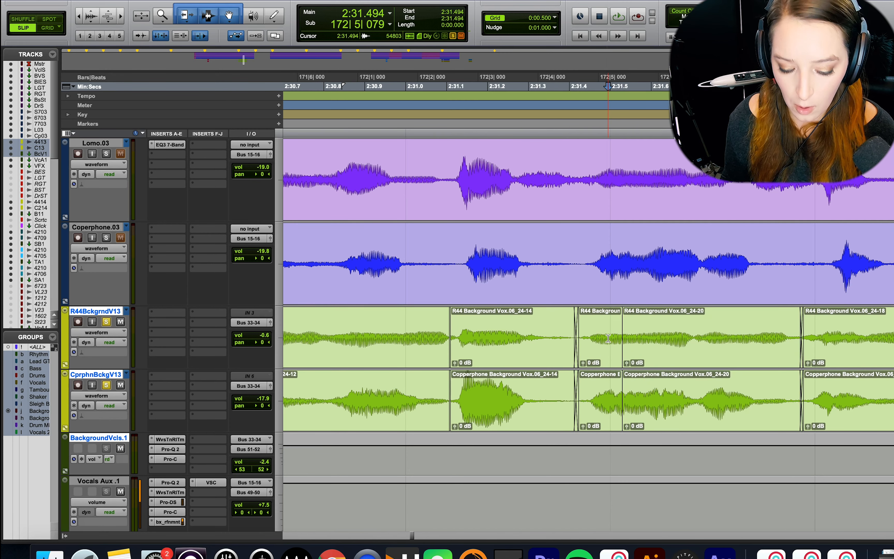
key("super+z")
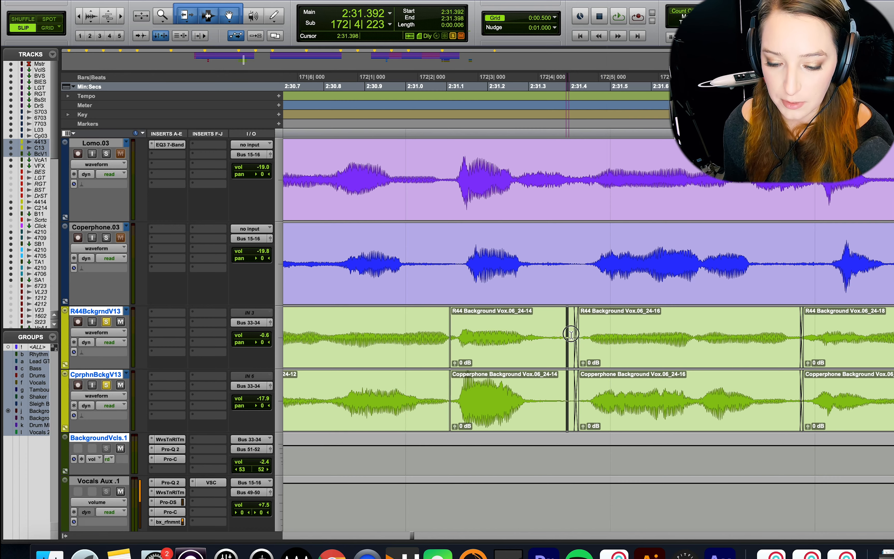
Step: Select 2:31.392 to 2:31.438 across the join between the 24-14 and 24-16 clips, and place the edit cursor at 2:31.568
left_click_drag(566, 335, 585, 336)
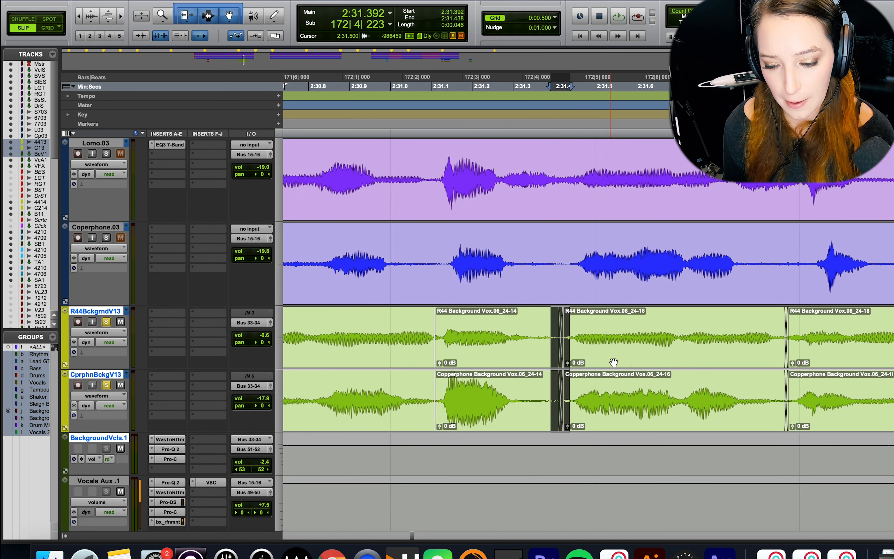
scroll(612, 361, "right", 2)
left_click(608, 338)
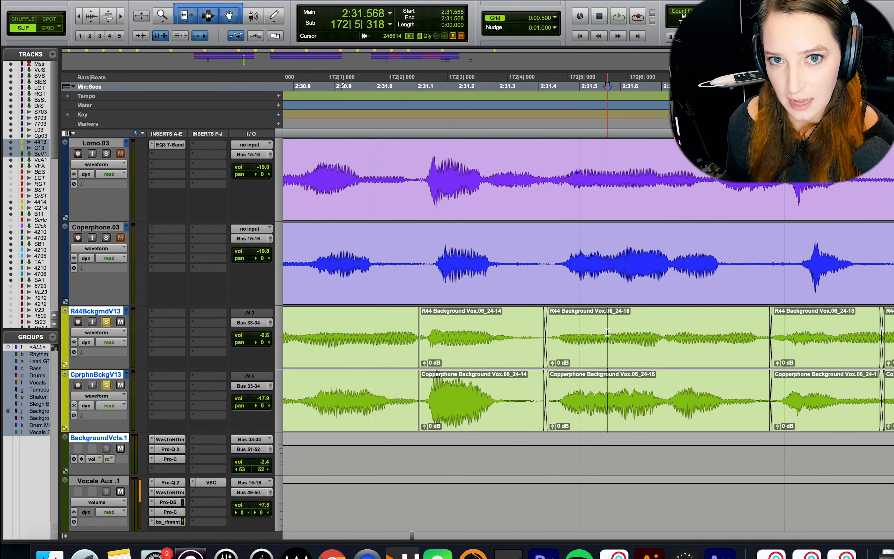
Step: Compare the 24-18 and 24-19 background clips with the leads and place the edit cursor at 2:32.845 between the loud syllables
scroll(607, 333, "right", 5)
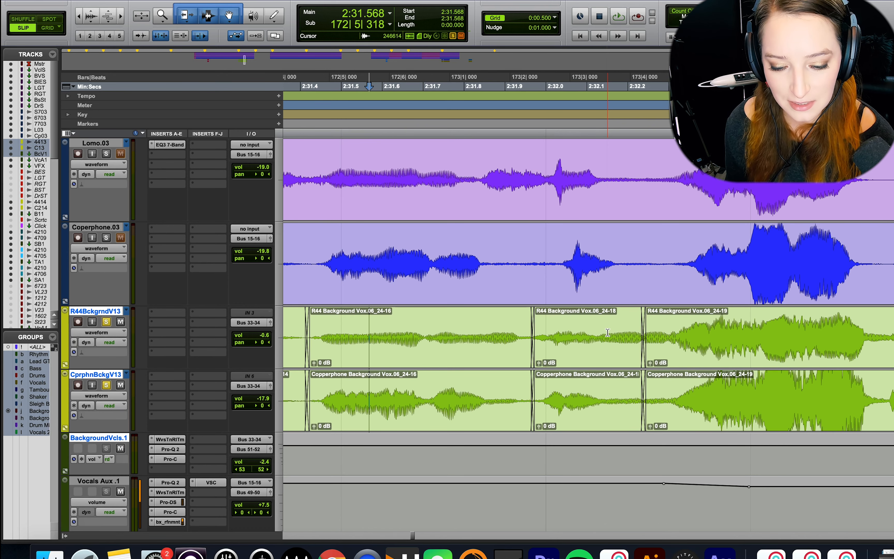
scroll(608, 332, "right", 2)
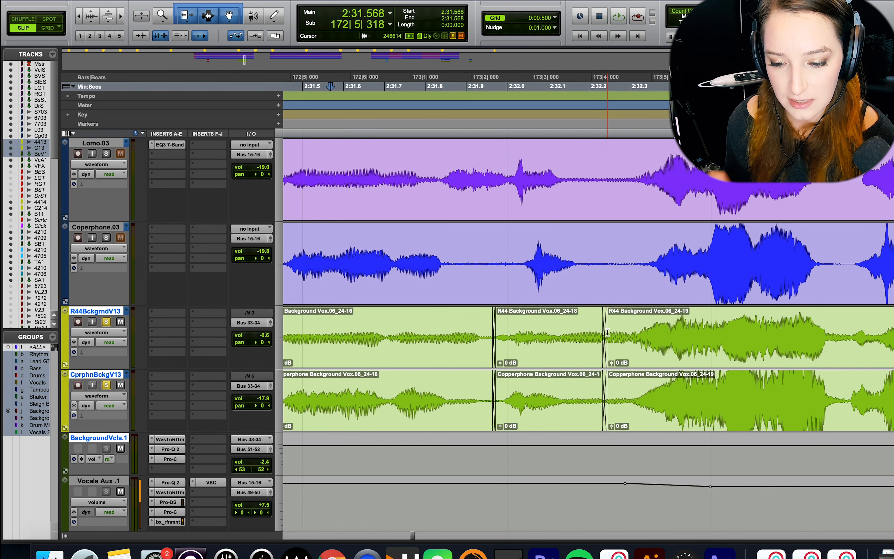
scroll(607, 332, "right", 13)
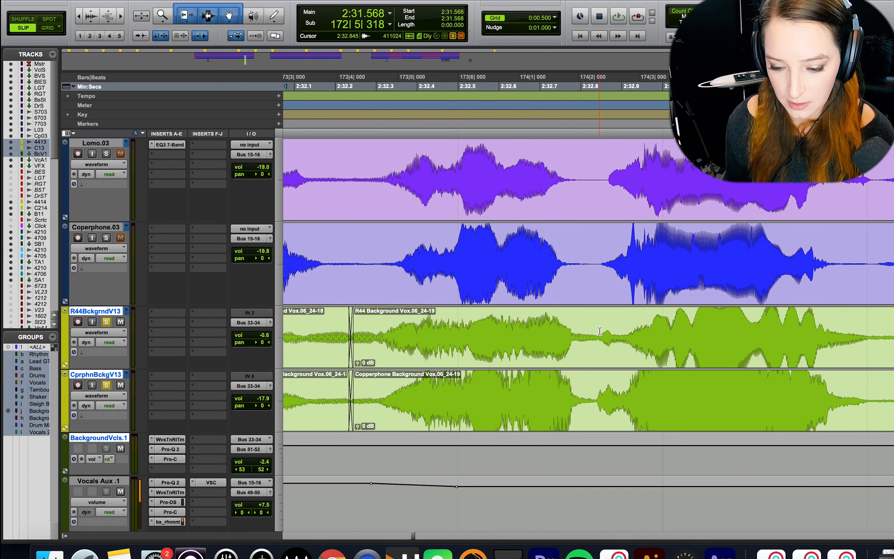
left_click(599, 331)
key("super+bracketleft")
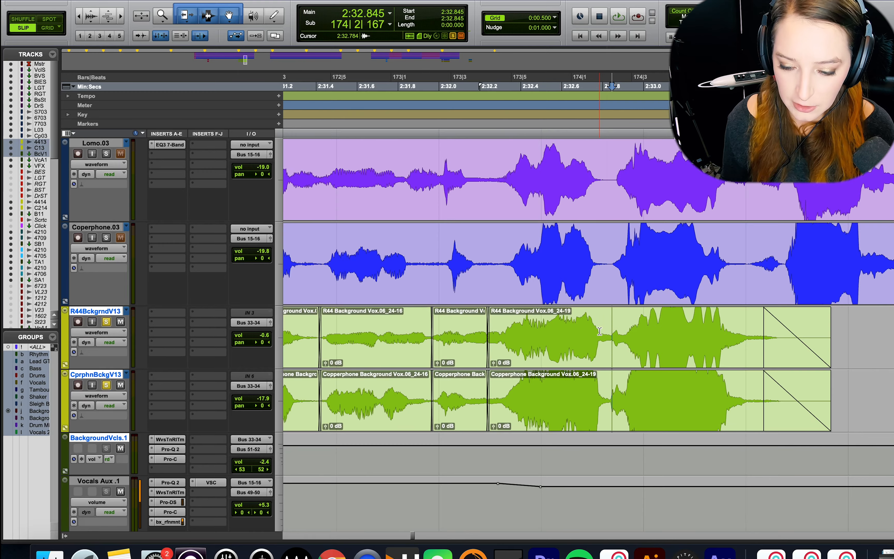
Step: Return to the start of the phrase and place the edit cursor at 2:28.336 in the gap before the 24-06 clips
scroll(599, 331, "left", 20)
scroll(599, 331, "left", 12)
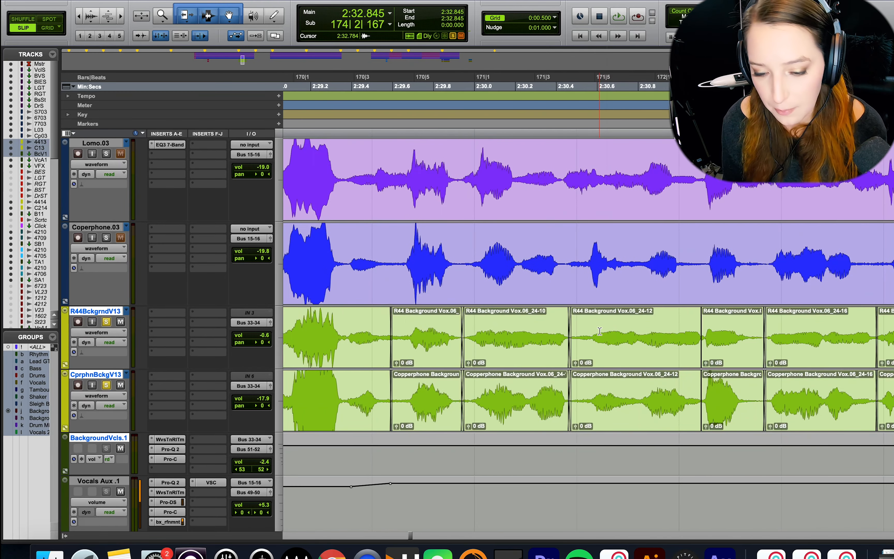
scroll(599, 331, "up", 3)
scroll(599, 331, "down", 5)
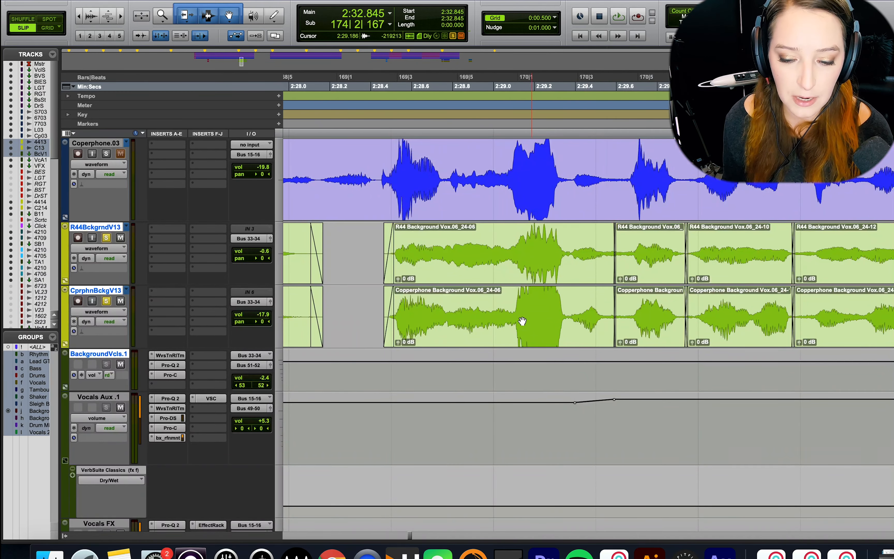
left_click(358, 241)
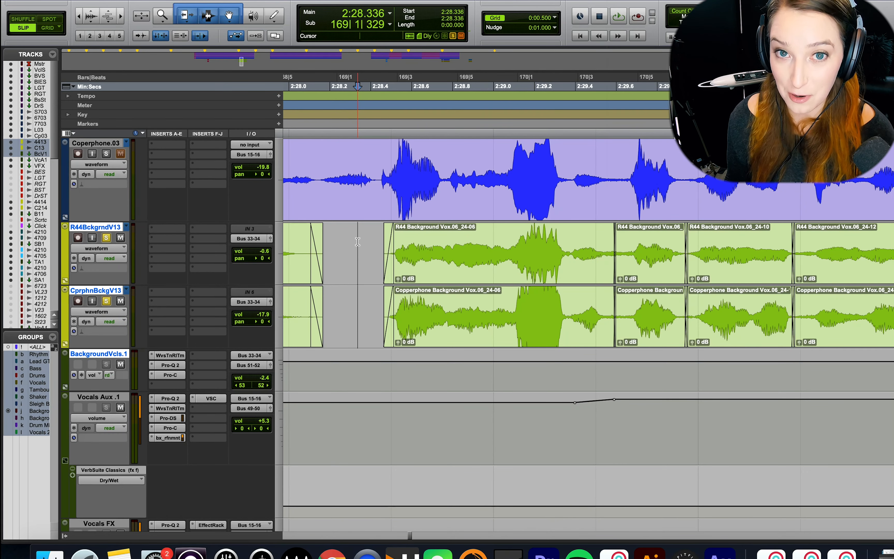
Step: Examine the background clips around Hook 1, including the fade-out and fade-in on either side of the gap before the 24-06 clips
key("super+bracketleft")
key("super+bracketleft")
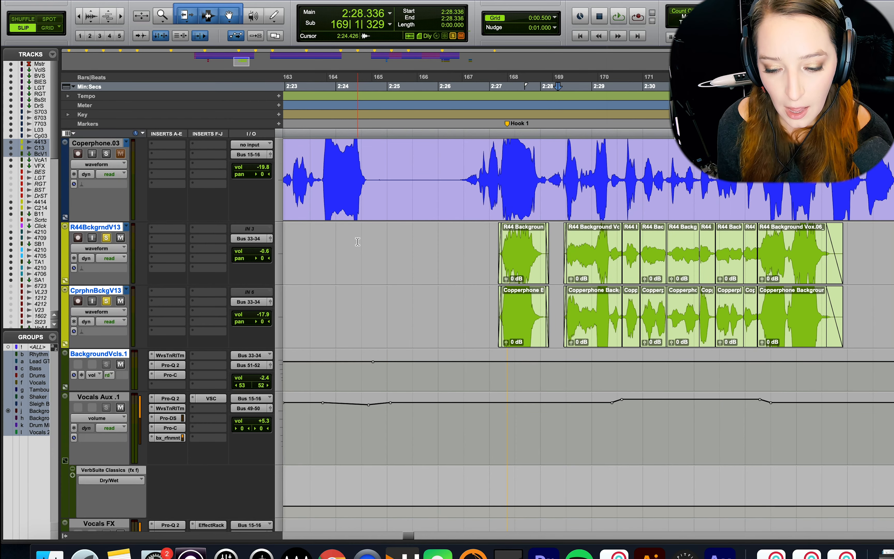
key("super+bracketright")
key("super+bracketright")
key("super+bracketright")
key("super+bracketright")
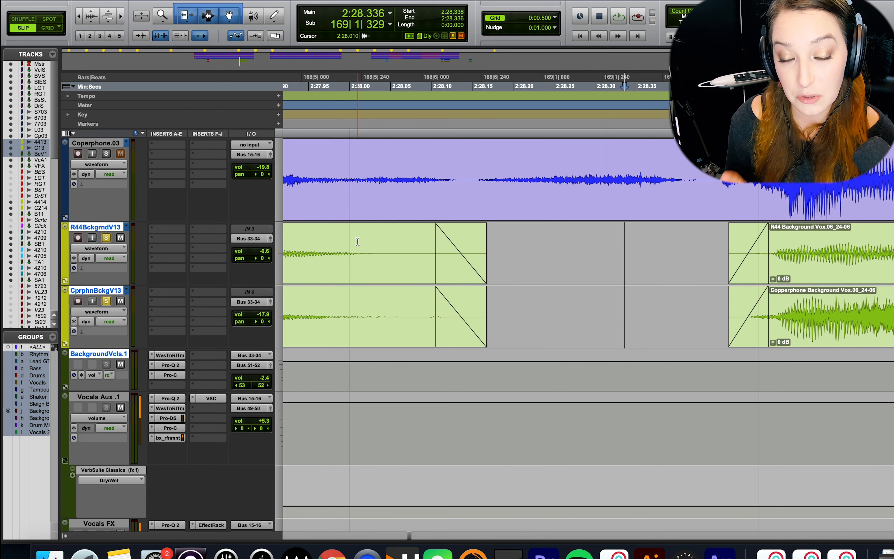
Step: Compare the lead's syllable onset with the start of the 24-06 background clips, placing the edit cursor at 2:28.449 and 2:28.440
scroll(357, 242, "right", 3)
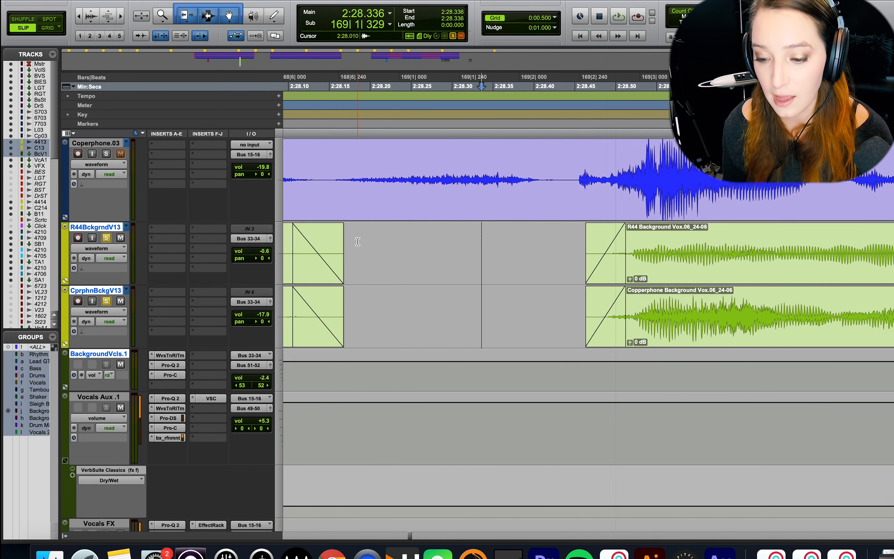
scroll(358, 241, "right", 2)
left_click(460, 169)
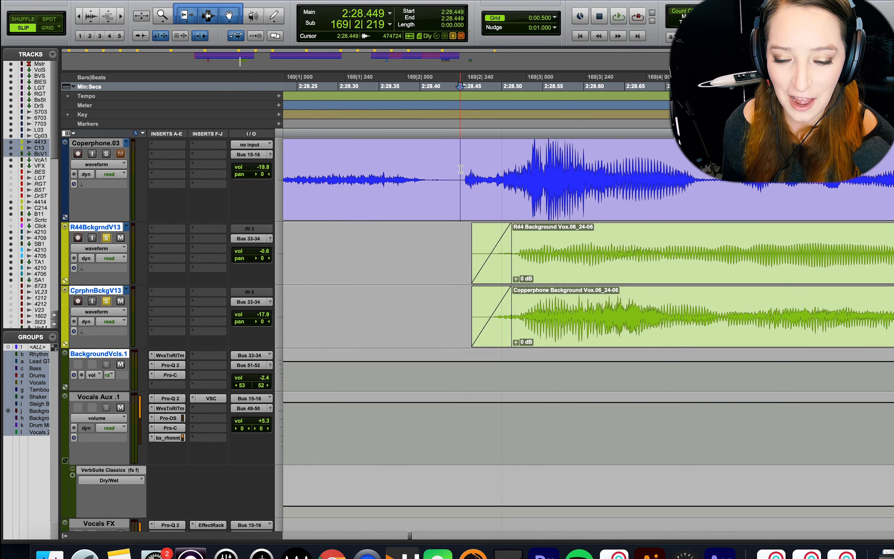
left_click(453, 232)
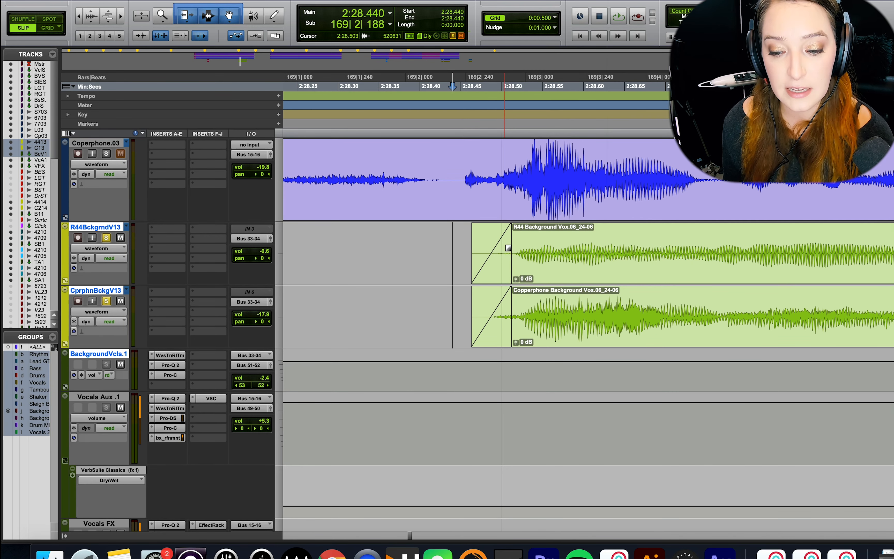
Step: Select the 24-06 background clips, clear the selection by placing the edit cursor at 2:28.274 in the gap, and turn off Insertion Follows Playback
left_click(529, 267)
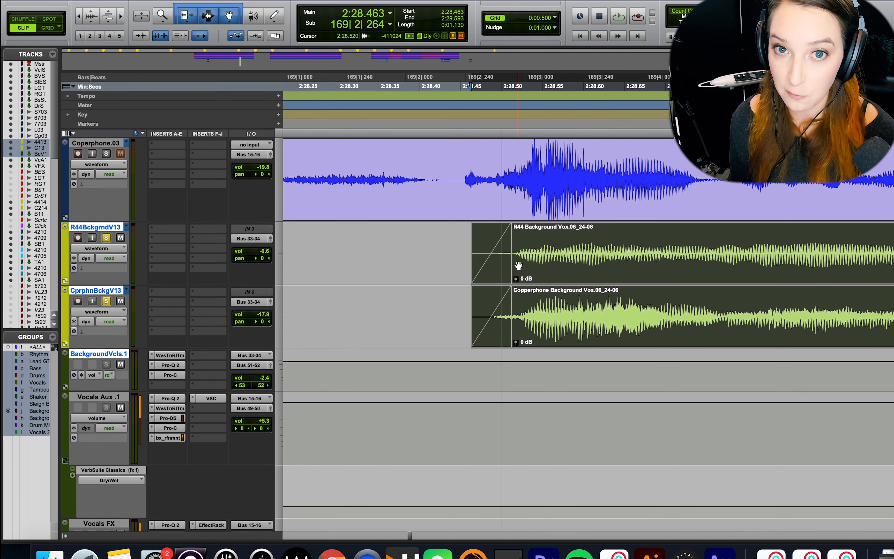
left_click(346, 244)
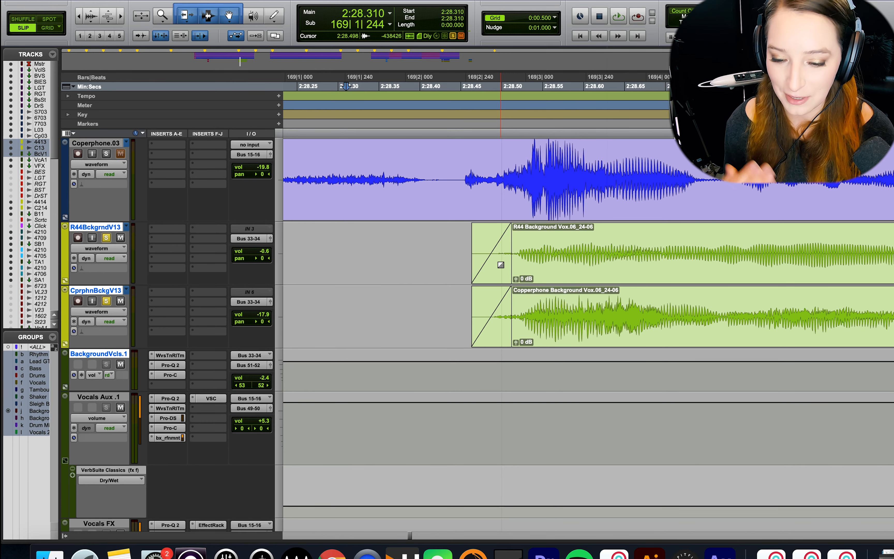
left_click(317, 237)
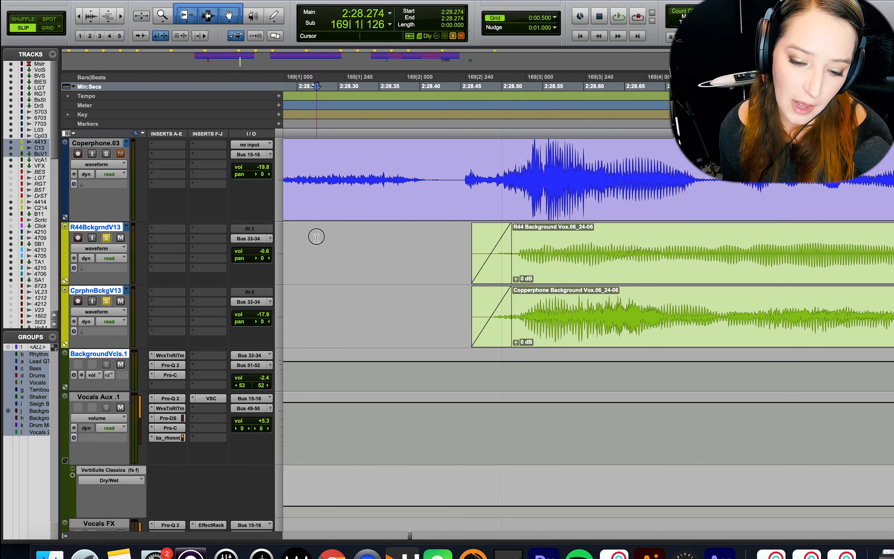
key("n")
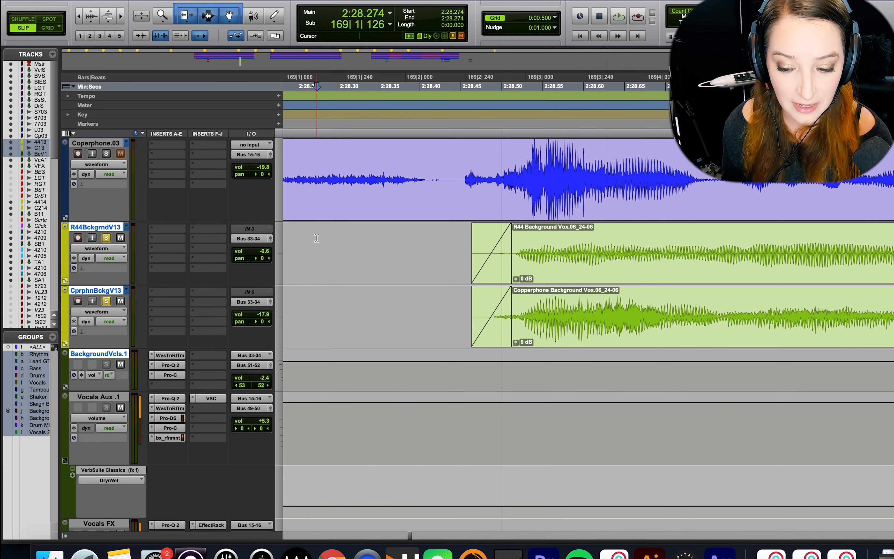
Step: Place the edit cursor at 2:28.322 between the 24-04 and 24-06 clips and review the whole hook against the Lomo.03 and Coperphone.03 leads
key("super+bracketleft")
key("super+bracketleft")
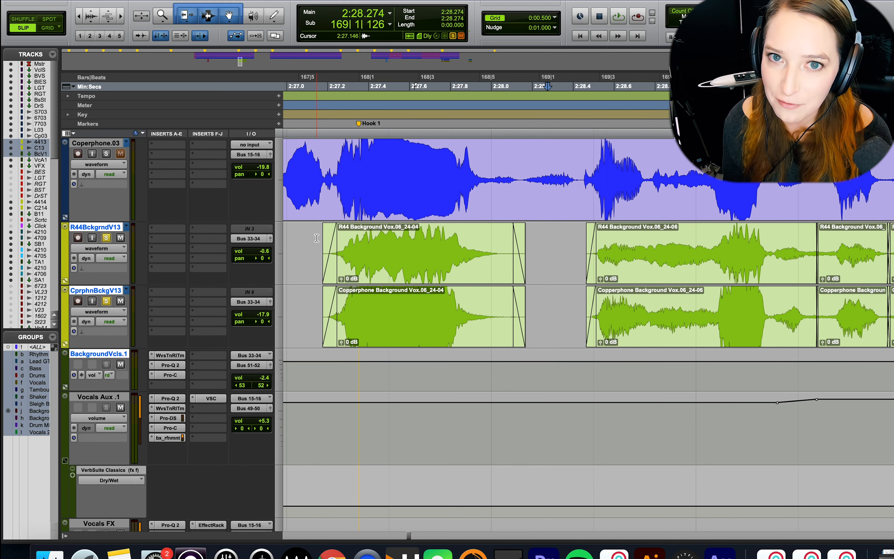
left_click(557, 229)
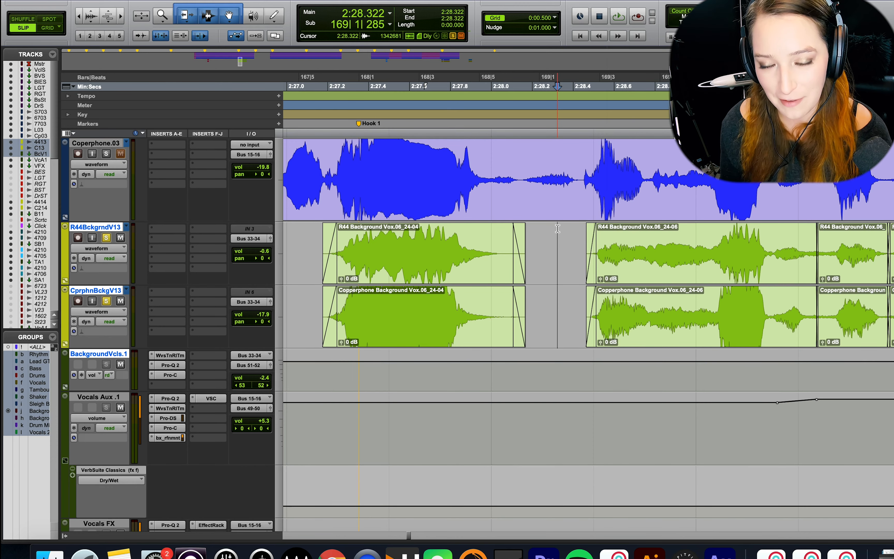
key("r")
key("r")
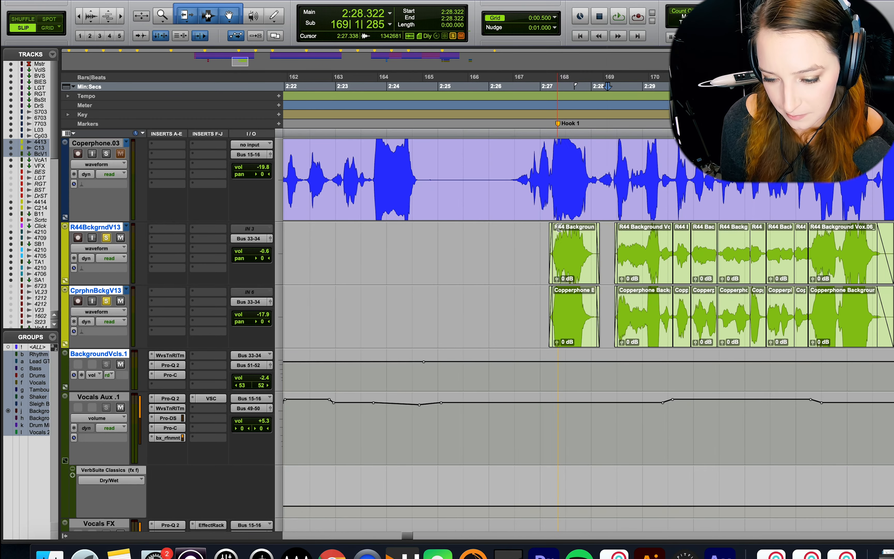
scroll(558, 228, "right", 3)
scroll(557, 228, "up", 2)
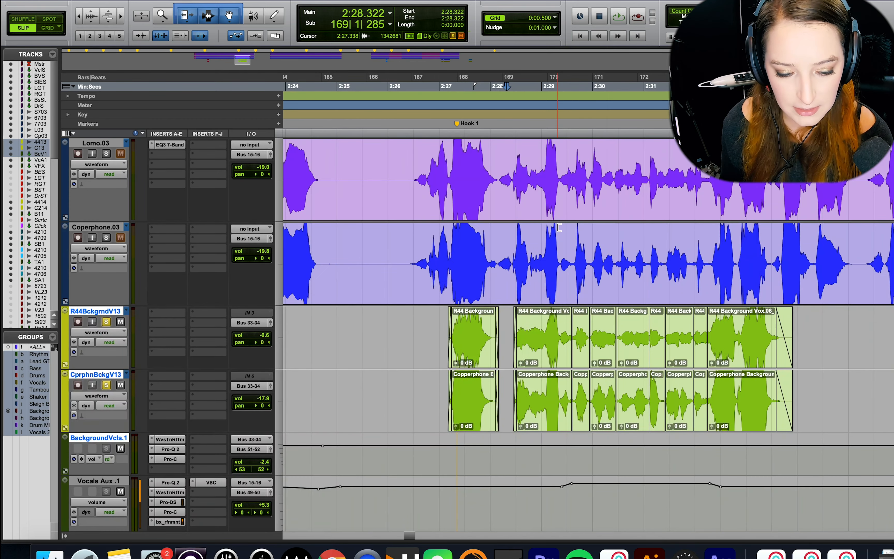